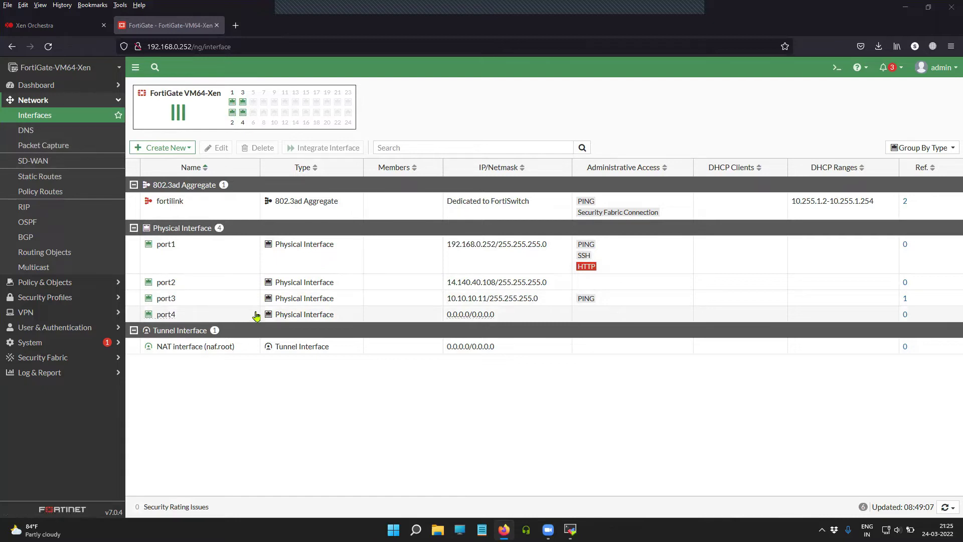
Turn on Device detection in port3's interface settings and save with OK
{"action": "mouse_move", "coordinate": [171, 303]}
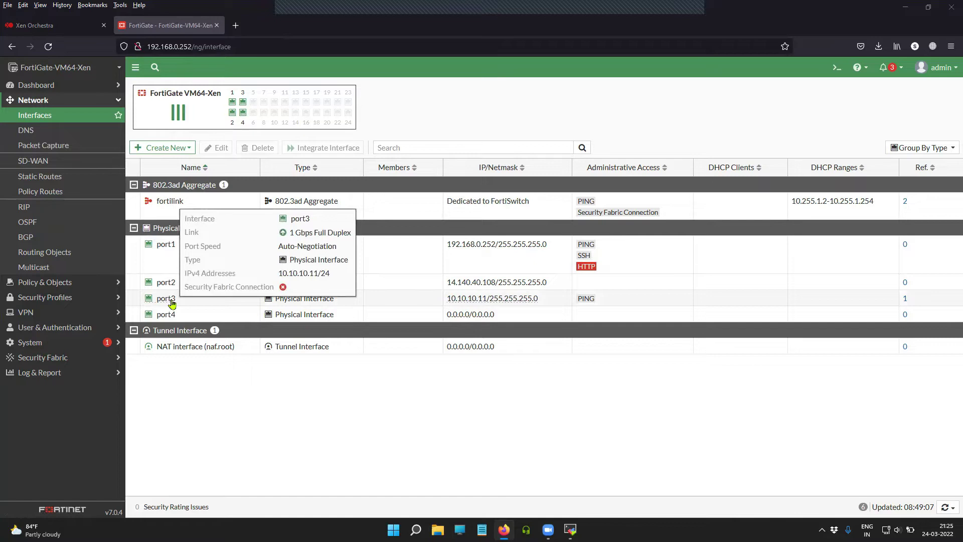
{"action": "left_click", "coordinate": [171, 302]}
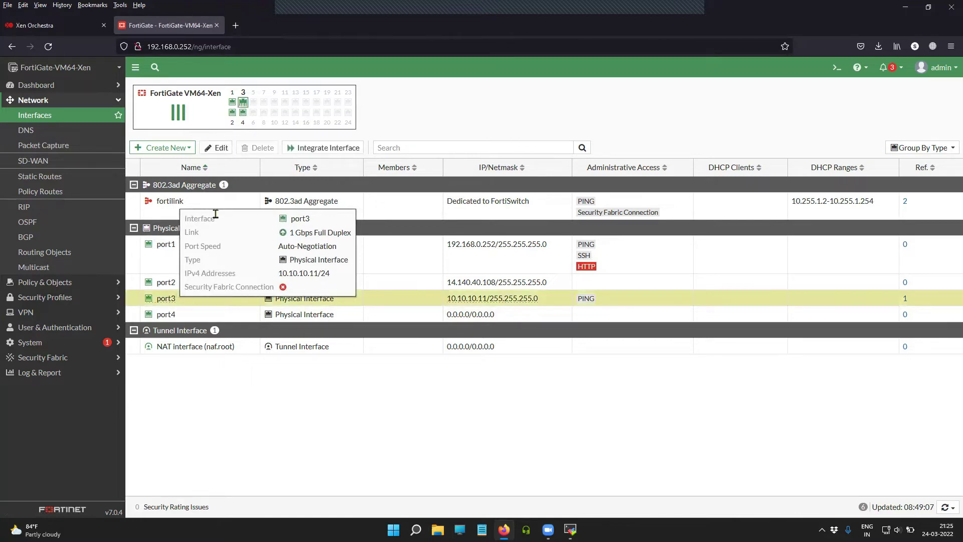
{"action": "left_click", "coordinate": [219, 151]}
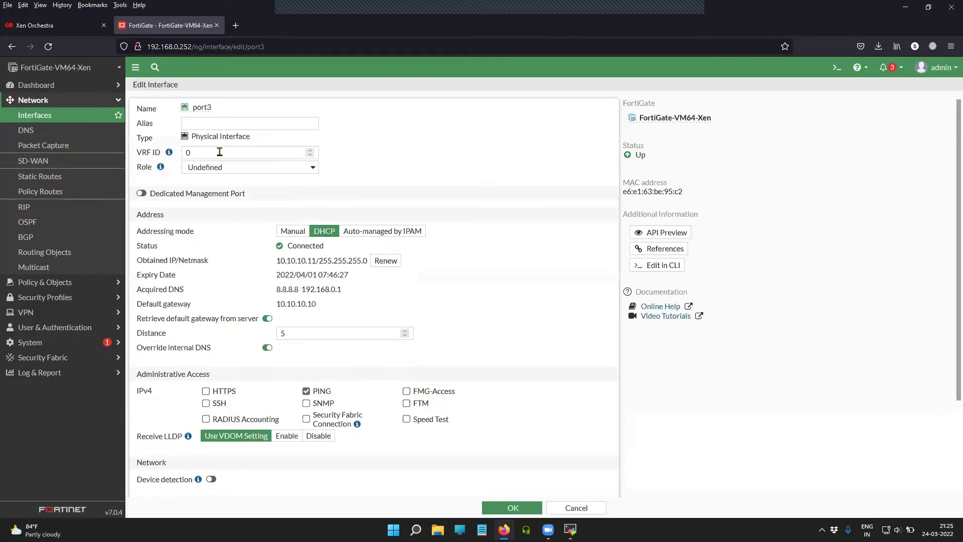
{"action": "scroll", "coordinate": [254, 302], "scroll_direction": "down", "scroll_amount": 2}
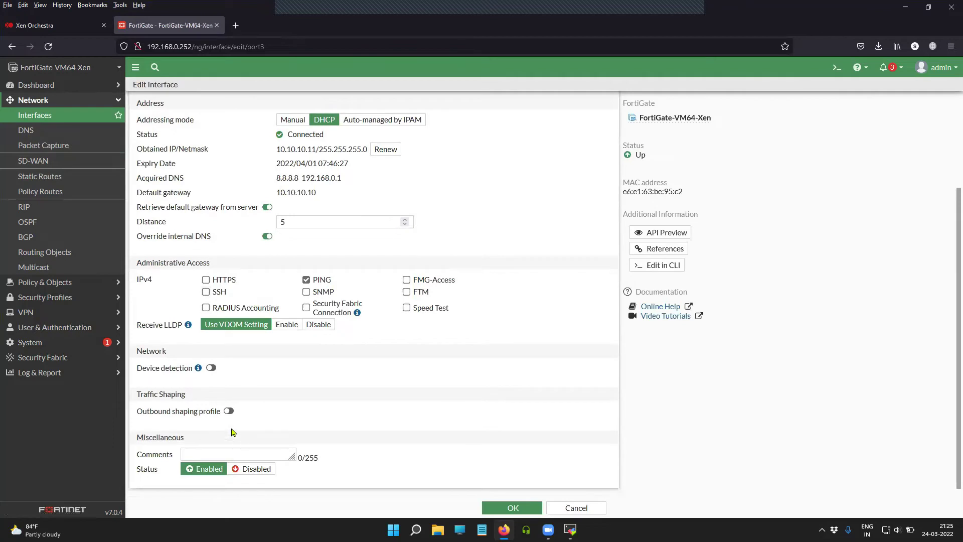
{"action": "left_click_drag", "start_coordinate": [138, 373], "coordinate": [193, 373]}
{"action": "left_click", "coordinate": [211, 368]}
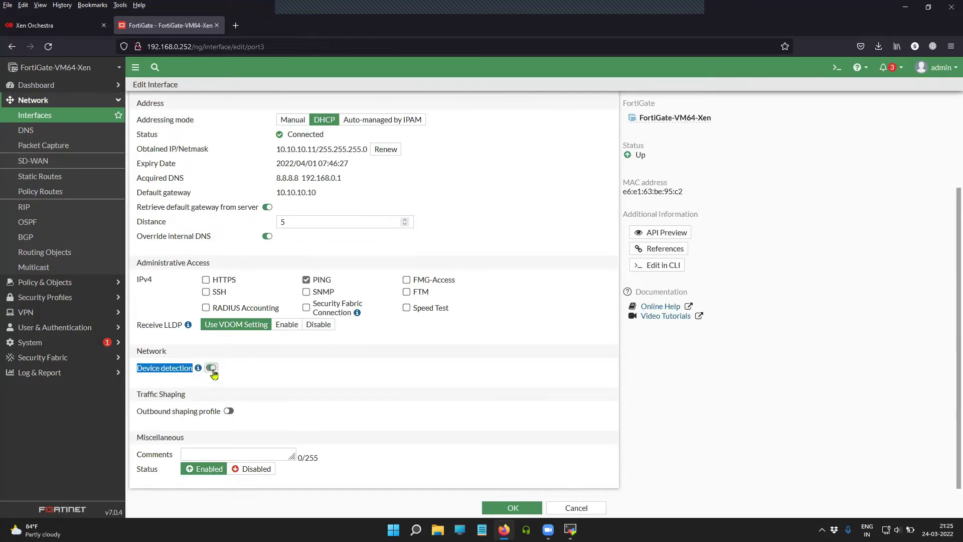
{"action": "left_click", "coordinate": [513, 508]}
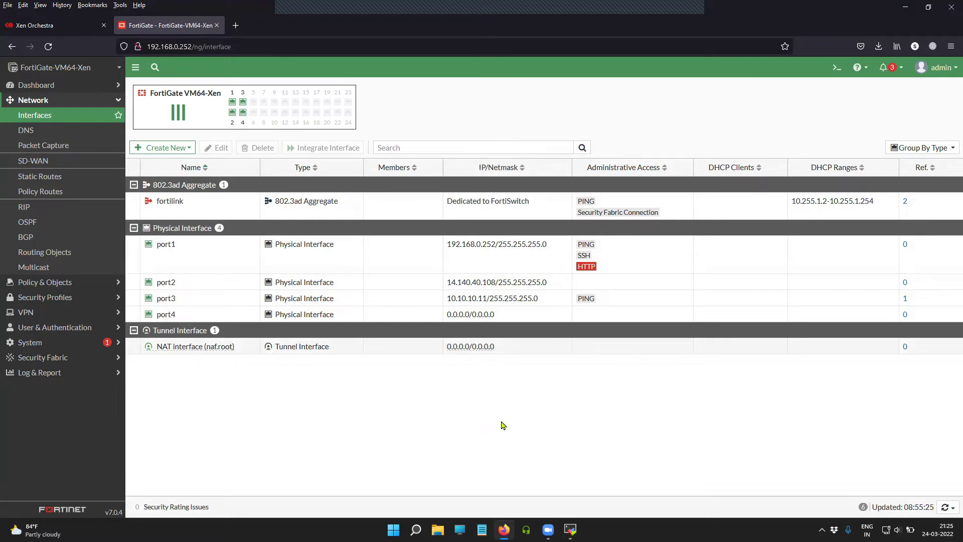
In the FortiGate CLI, run 'config sys int' and 'edit port3'
{"action": "left_click", "coordinate": [570, 529]}
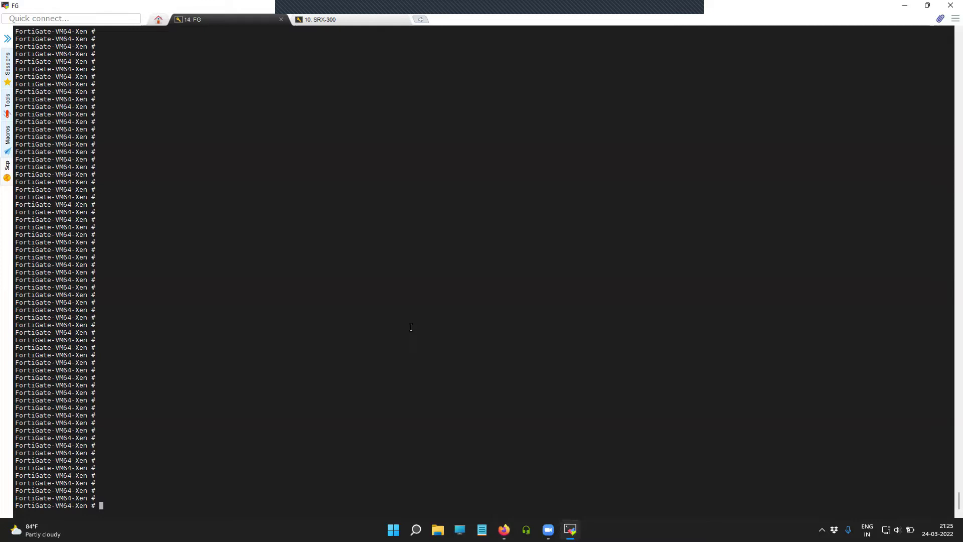
{"action": "type", "text": "config sys int"}
{"action": "key", "text": "Return"}
{"action": "type", "text": "edit port"}
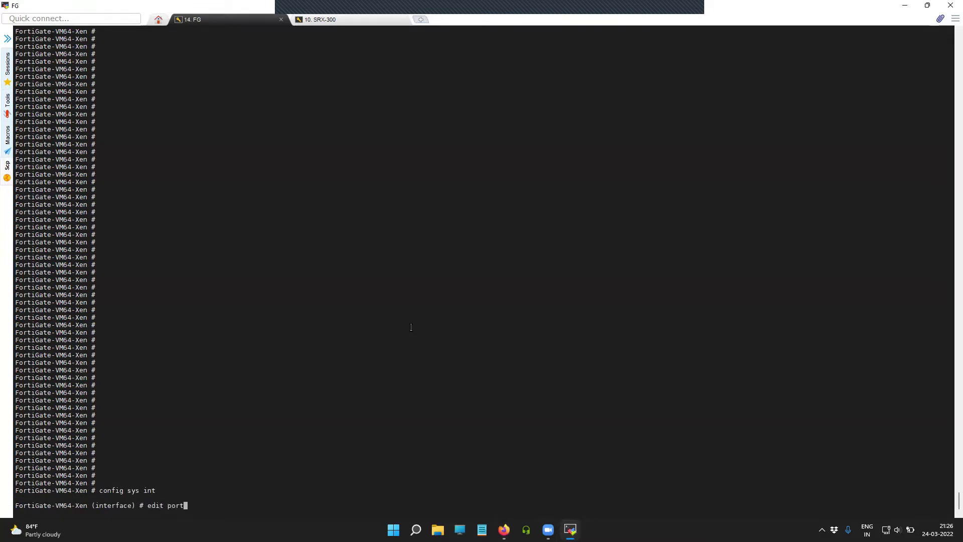
{"action": "type", "text": "3"}
{"action": "key", "text": "Return"}
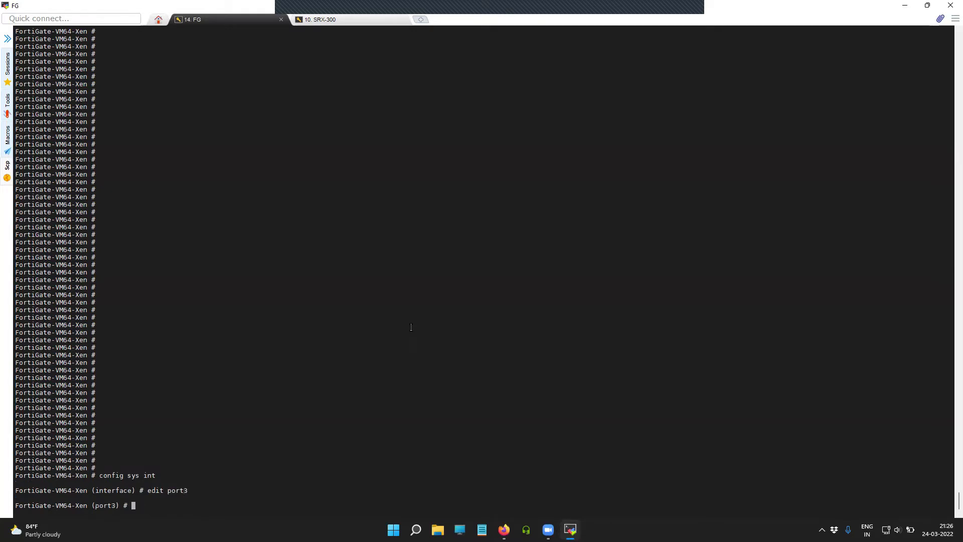
Type 'set device-identification enable' with Tab completion at port3's prompt, without running it
{"action": "type", "text": "set dev"}
{"action": "key", "text": "Tab"}
{"action": "key", "text": "Tab"}
{"action": "key", "text": "Tab"}
{"action": "type", "text": "en"}
{"action": "key", "text": "Tab"}
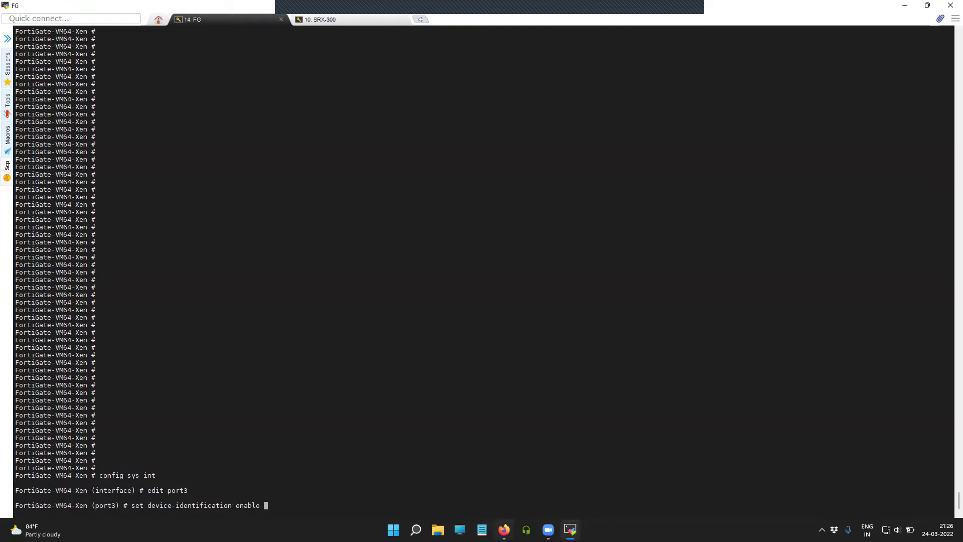
{"action": "left_click", "coordinate": [504, 529]}
Check on port3's Edit Interface page that Device detection is already on
{"action": "left_click", "coordinate": [171, 299]}
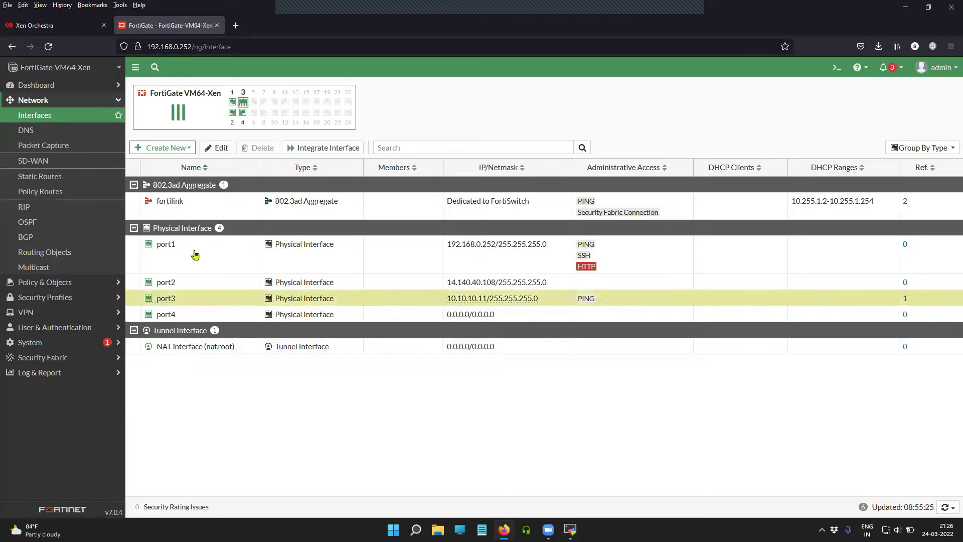
{"action": "left_click", "coordinate": [216, 147]}
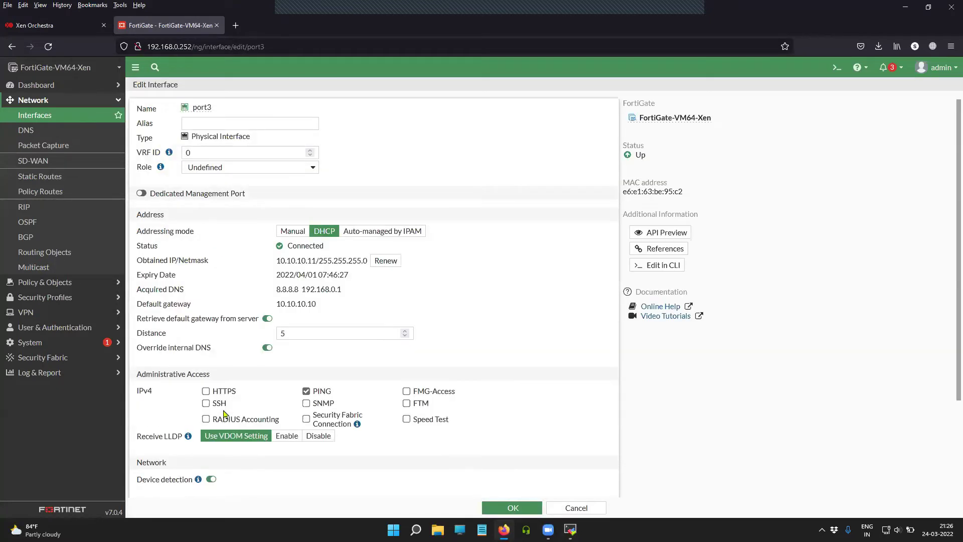
{"action": "scroll", "coordinate": [220, 409], "scroll_direction": "down", "scroll_amount": 3}
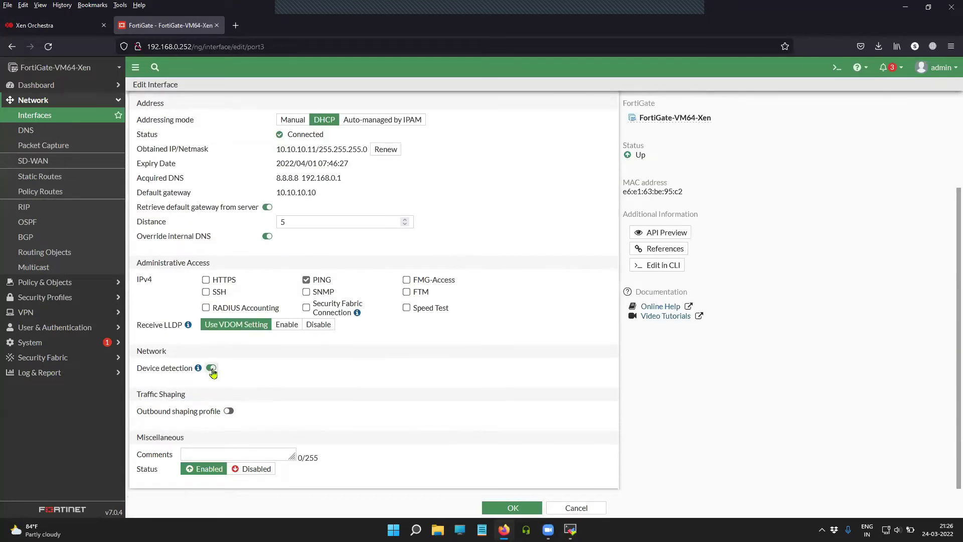
{"action": "left_click_drag", "start_coordinate": [138, 370], "coordinate": [195, 372]}
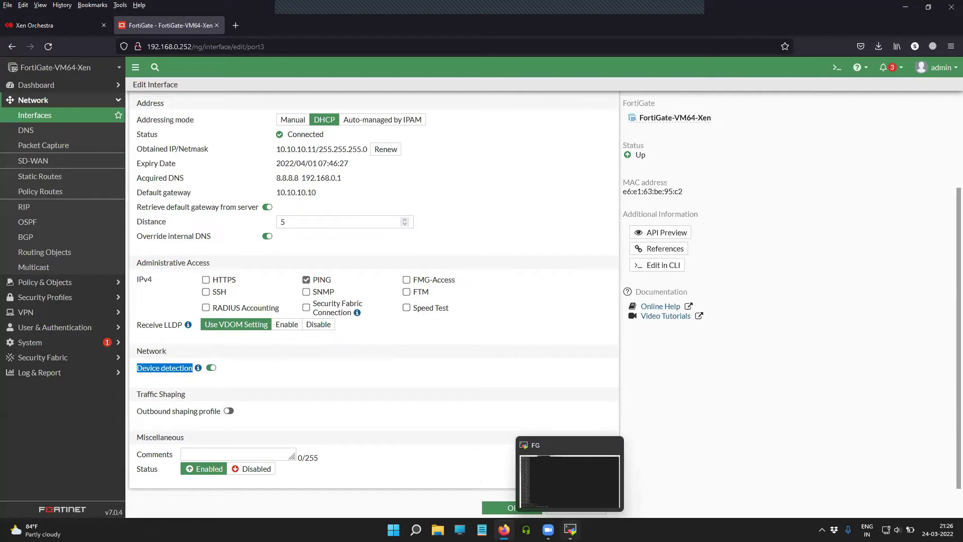
{"action": "left_click", "coordinate": [570, 529]}
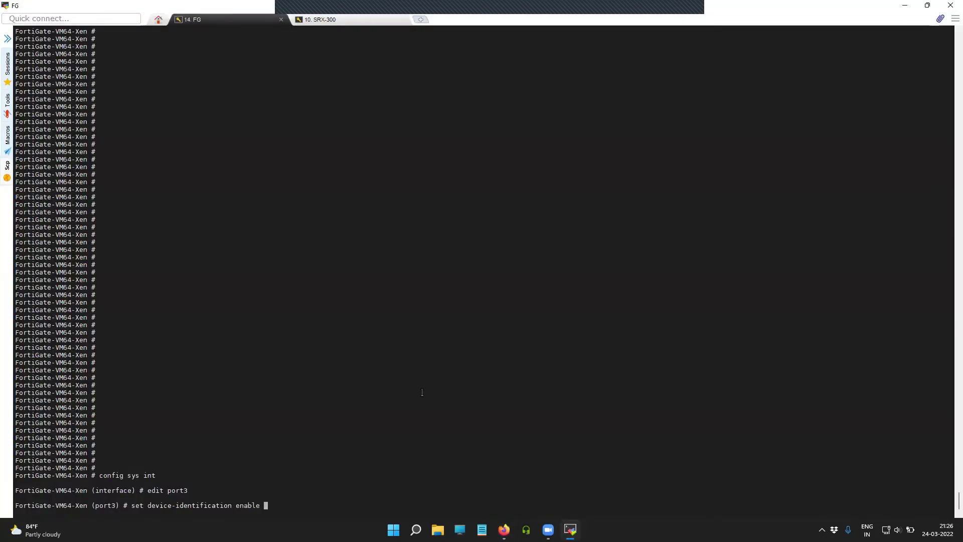
Apply device-identification enable, confirm it in 'show' output, and commit with 'end'
{"action": "key", "text": "Return"}
{"action": "type", "text": "show"}
{"action": "key", "text": "Return"}
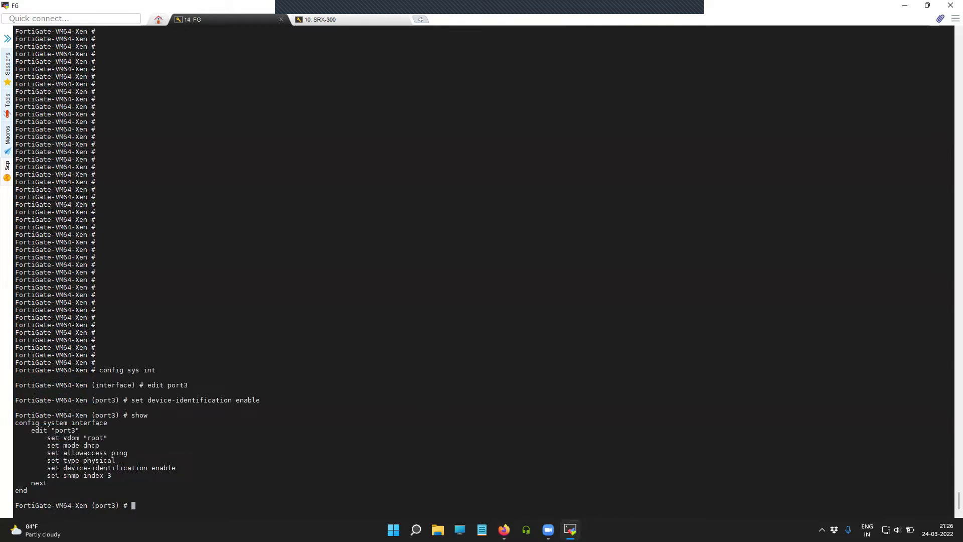
{"action": "left_click_drag", "start_coordinate": [44, 467], "coordinate": [176, 467]}
{"action": "left_click", "coordinate": [318, 426]}
{"action": "type", "text": "end"}
{"action": "key", "text": "Return"}
{"action": "key", "text": "Return"}
{"action": "key", "text": "Return"}
{"action": "key", "text": "Return"}
{"action": "key", "text": "Return"}
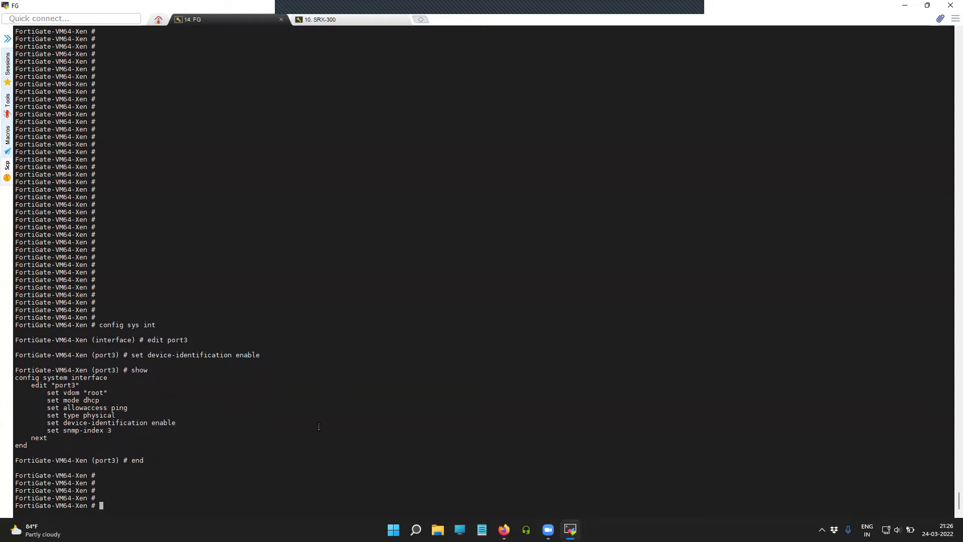
{"action": "key", "text": "Return"}
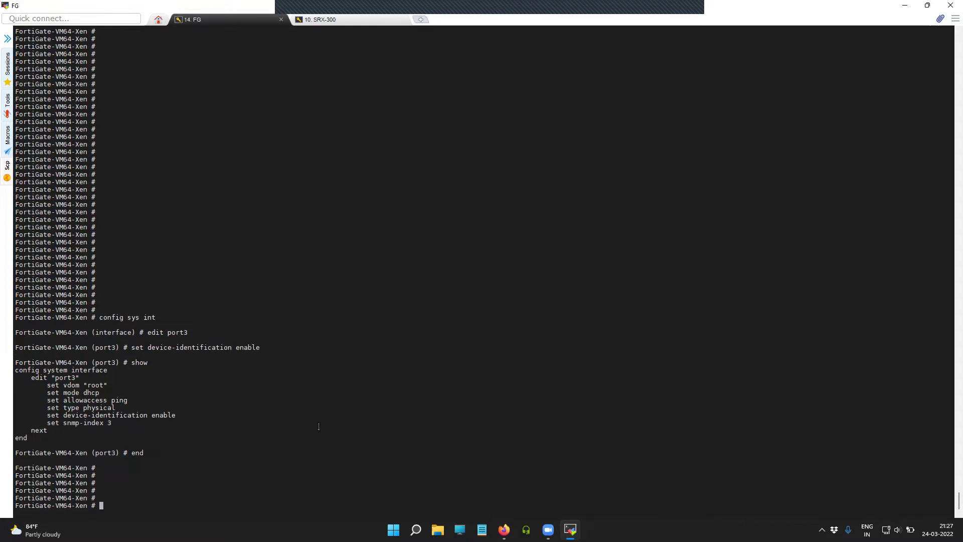
Enter 'config system global', try lldp-reception and lldp-transmission enable, then erase both
{"action": "type", "text": "config system g"}
{"action": "key", "text": "Tab"}
{"action": "key", "text": "Tab"}
{"action": "key", "text": "Tab"}
{"action": "key", "text": "Tab"}
{"action": "key", "text": "Return"}
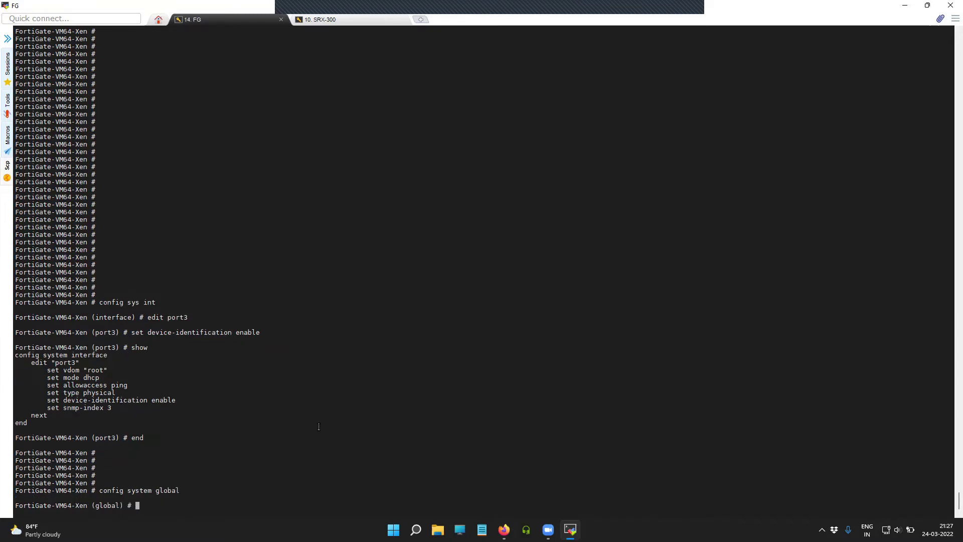
{"action": "type", "text": "set ll"}
{"action": "key", "text": "Tab"}
{"action": "type", "text": "en"}
{"action": "key", "text": "Tab"}
{"action": "key", "text": "BackSpace"}
{"action": "key", "text": "BackSpace"}
{"action": "key", "text": "BackSpace"}
{"action": "key", "text": "BackSpace"}
{"action": "key", "text": "BackSpace"}
{"action": "key", "text": "BackSpace"}
{"action": "key", "text": "BackSpace"}
{"action": "key", "text": "BackSpace"}
{"action": "key", "text": "BackSpace"}
{"action": "key", "text": "BackSpace"}
{"action": "key", "text": "BackSpace"}
{"action": "key", "text": "BackSpace"}
{"action": "key", "text": "BackSpace"}
{"action": "key", "text": "BackSpace"}
{"action": "key", "text": "BackSpace"}
{"action": "key", "text": "BackSpace"}
{"action": "key", "text": "BackSpace"}
{"action": "key", "text": "BackSpace"}
{"action": "key", "text": "BackSpace"}
{"action": "key", "text": "BackSpace"}
{"action": "type", "text": "ll"}
{"action": "key", "text": "Tab"}
{"action": "key", "text": "Tab"}
{"action": "type", "text": "enable"}
{"action": "key", "text": "BackSpace"}
{"action": "key", "text": "BackSpace"}
{"action": "key", "text": "BackSpace"}
{"action": "key", "text": "BackSpace"}
{"action": "key", "text": "BackSpace"}
{"action": "key", "text": "BackSpace"}
{"action": "key", "text": "BackSpace"}
{"action": "key", "text": "BackSpace"}
{"action": "key", "text": "BackSpace"}
{"action": "key", "text": "BackSpace"}
{"action": "key", "text": "BackSpace"}
{"action": "key", "text": "BackSpace"}
{"action": "key", "text": "BackSpace"}
{"action": "key", "text": "BackSpace"}
{"action": "key", "text": "BackSpace"}
{"action": "key", "text": "BackSpace"}
{"action": "key", "text": "BackSpace"}
{"action": "key", "text": "BackSpace"}
{"action": "key", "text": "BackSpace"}
{"action": "key", "text": "BackSpace"}
Leave global configuration with 'end' and type 'diagnose user device clear'
{"action": "triple_click", "coordinate": [169, 321]}
{"action": "left_click", "coordinate": [178, 321]}
{"action": "double_click", "coordinate": [169, 317]}
{"action": "type", "text": "end"}
{"action": "key", "text": "Return"}
{"action": "key", "text": "Return"}
{"action": "key", "text": "Return"}
{"action": "key", "text": "Return"}
{"action": "key", "text": "Return"}
{"action": "key", "text": "Return"}
{"action": "key", "text": "Return"}
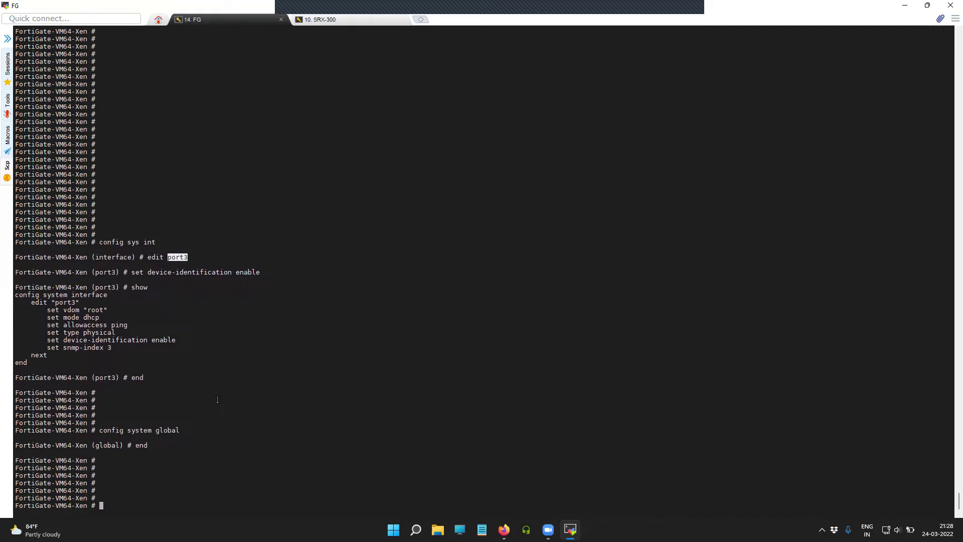
{"action": "type", "text": "diagnose user device clear"}
Run 'diagnose user device clear' to empty the detected device list
{"action": "key", "text": "BackSpace"}
{"action": "key", "text": "BackSpace"}
{"action": "key", "text": "BackSpace"}
{"action": "key", "text": "BackSpace"}
{"action": "key", "text": "BackSpace"}
{"action": "type", "text": "li"}
{"action": "key", "text": "BackSpace"}
{"action": "key", "text": "BackSpace"}
{"action": "type", "text": "clear"}
{"action": "key", "text": "Return"}
{"action": "key", "text": "Return"}
{"action": "key", "text": "Return"}
{"action": "type", "text": "end"}
Run 'diagnose user device list' three times; only the 'hosts' header appears
{"action": "key", "text": "Up"}
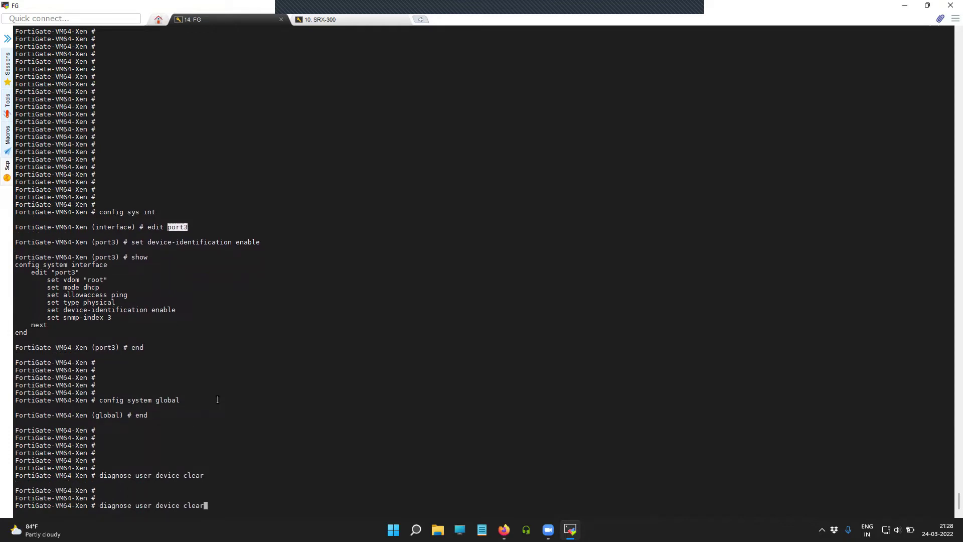
{"action": "key", "text": "BackSpace"}
{"action": "key", "text": "BackSpace"}
{"action": "key", "text": "BackSpace"}
{"action": "key", "text": "BackSpace"}
{"action": "key", "text": "BackSpace"}
{"action": "type", "text": "list"}
{"action": "key", "text": "Return"}
{"action": "key", "text": "Return"}
{"action": "key", "text": "Return"}
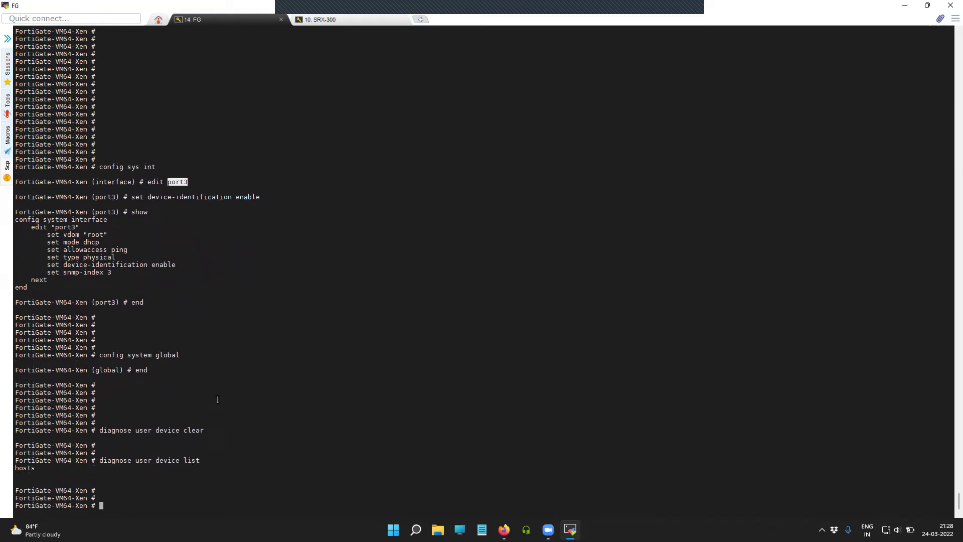
{"action": "key", "text": "Up"}
{"action": "key", "text": "Return"}
{"action": "key", "text": "Return"}
{"action": "key", "text": "Return"}
{"action": "key", "text": "Return"}
{"action": "key", "text": "Return"}
{"action": "key", "text": "Up"}
{"action": "key", "text": "Return"}
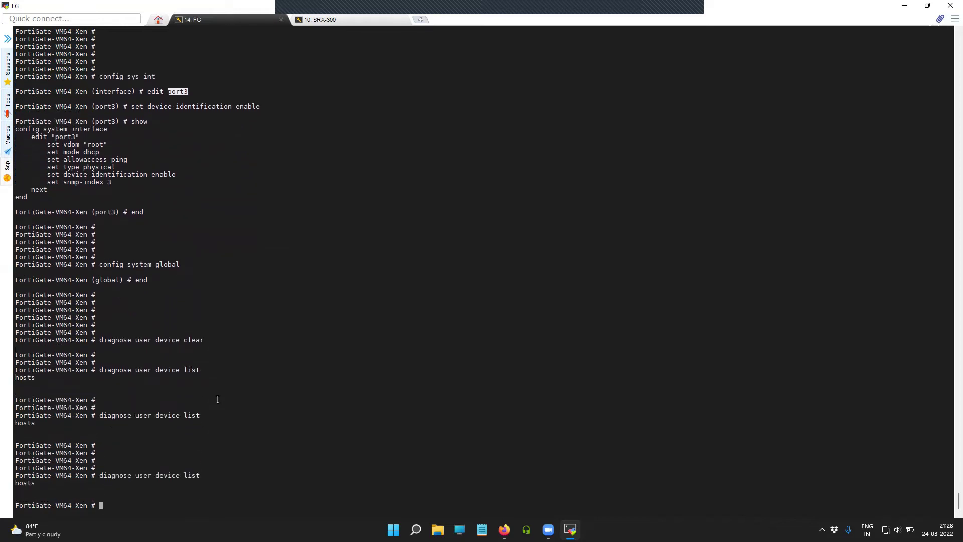
{"action": "key", "text": "Return"}
{"action": "key", "text": "Return"}
{"action": "key", "text": "Return"}
{"action": "key", "text": "Return"}
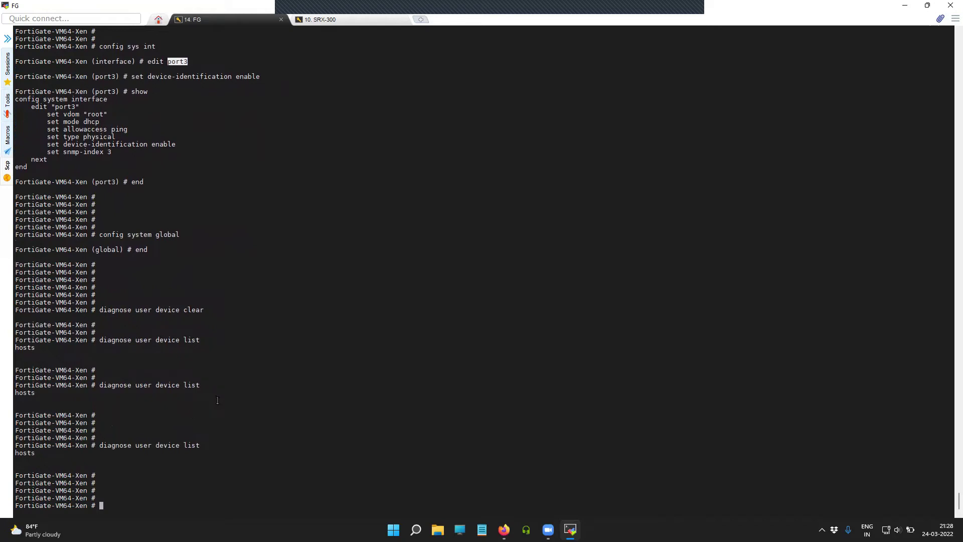
Run 'config sys interface', 'edit port3' and 'show' to display port3's configuration
{"action": "type", "text": "config sys it"}
{"action": "key", "text": "BackSpace"}
{"action": "type", "text": "n"}
{"action": "key", "text": "Tab"}
{"action": "key", "text": "Return"}
{"action": "key", "text": "Return"}
{"action": "type", "text": "edi"}
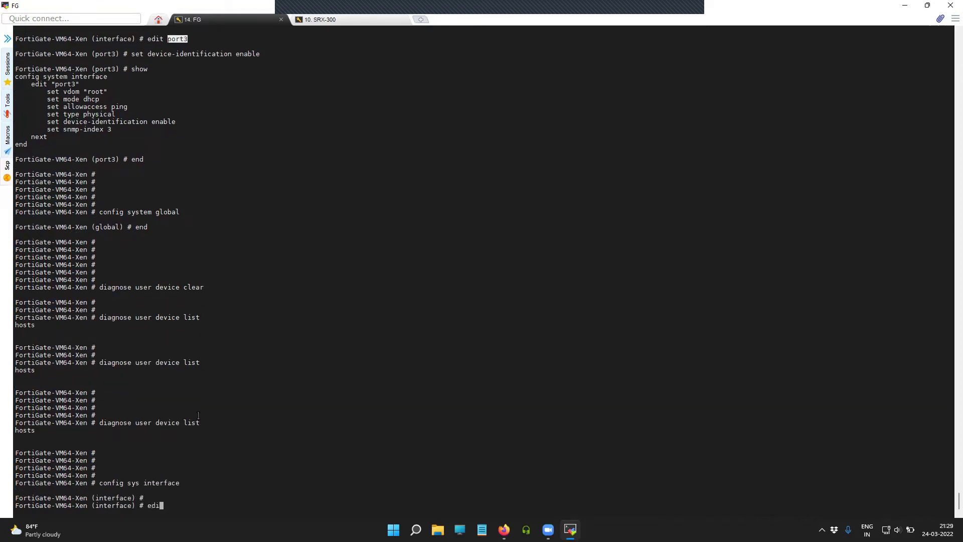
{"action": "type", "text": "t port"}
{"action": "key", "text": "BackSpace"}
{"action": "type", "text": "3"}
{"action": "key", "text": "Return"}
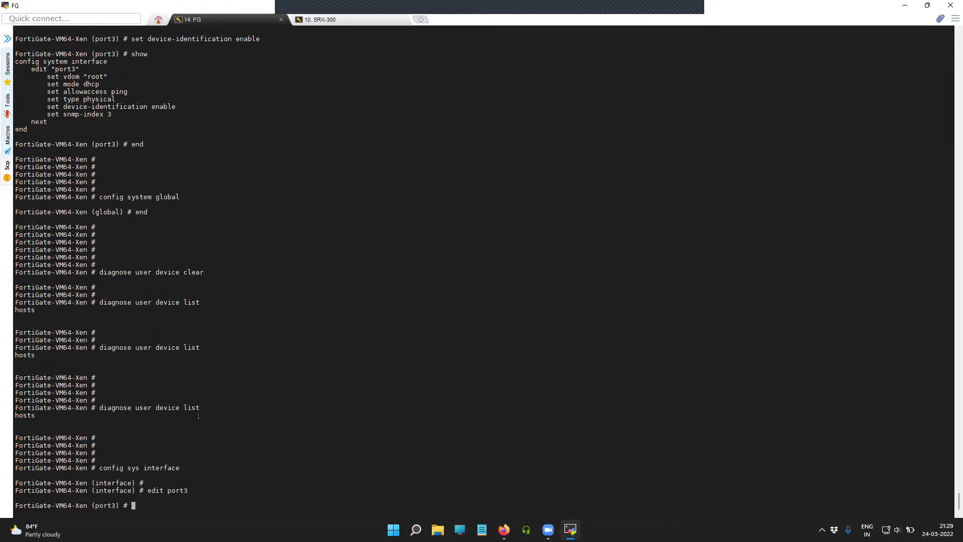
{"action": "type", "text": "show"}
{"action": "key", "text": "Return"}
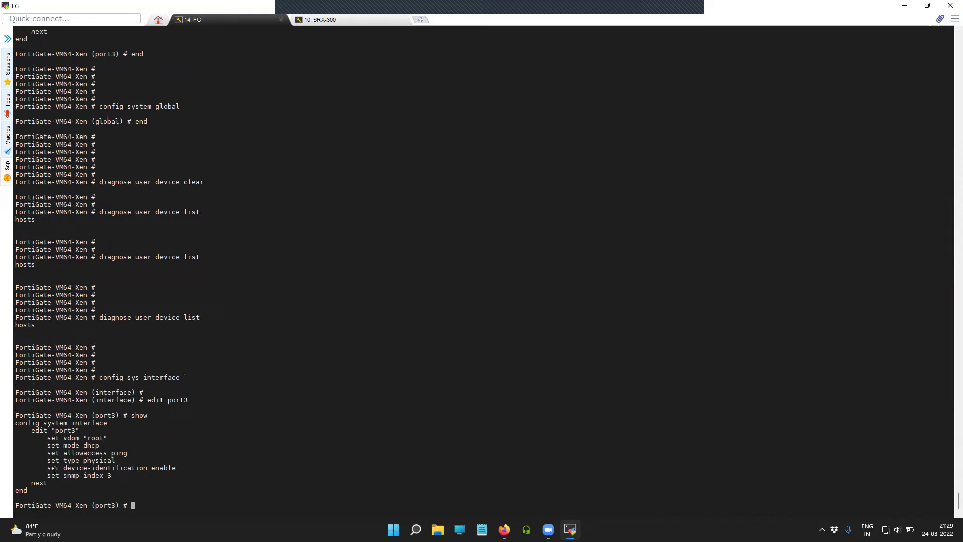
Highlight the device-identification enable line, then exit port3 with 'end'
{"action": "left_click_drag", "start_coordinate": [49, 469], "coordinate": [177, 468]}
{"action": "left_click", "coordinate": [176, 461]}
{"action": "left_click_drag", "start_coordinate": [48, 468], "coordinate": [173, 468]}
{"action": "left_click", "coordinate": [221, 451]}
{"action": "type", "text": "end"}
{"action": "key", "text": "Return"}
{"action": "key", "text": "Return"}
{"action": "key", "text": "Return"}
{"action": "key", "text": "Return"}
{"action": "key", "text": "Return"}
{"action": "key", "text": "Return"}
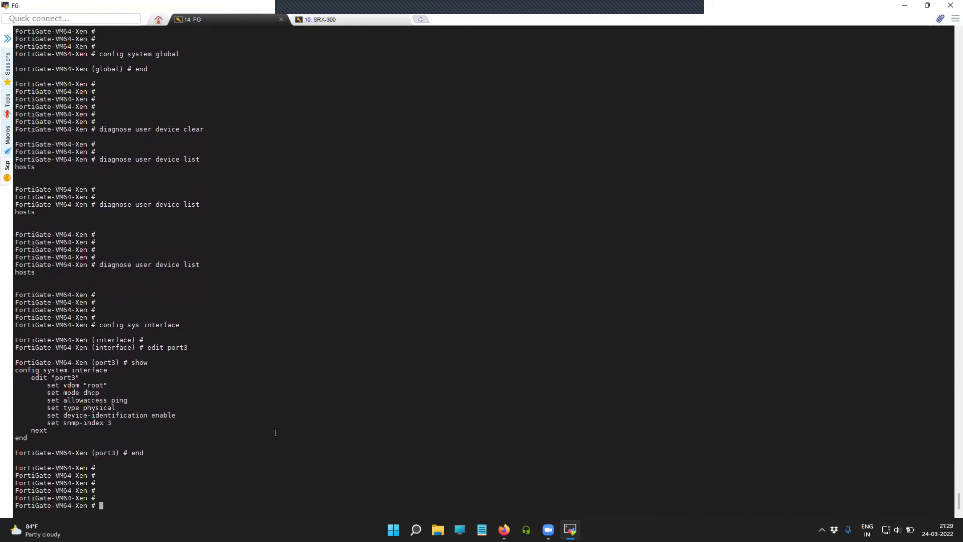
Rerun 'diagnose user device list'; it still shows no hosts
{"action": "key", "text": "Up"}
{"action": "key", "text": "Up"}
{"action": "key", "text": "Up"}
{"action": "key", "text": "Up"}
{"action": "key", "text": "Up"}
{"action": "key", "text": "Return"}
{"action": "key", "text": "Return"}
{"action": "key", "text": "Up"}
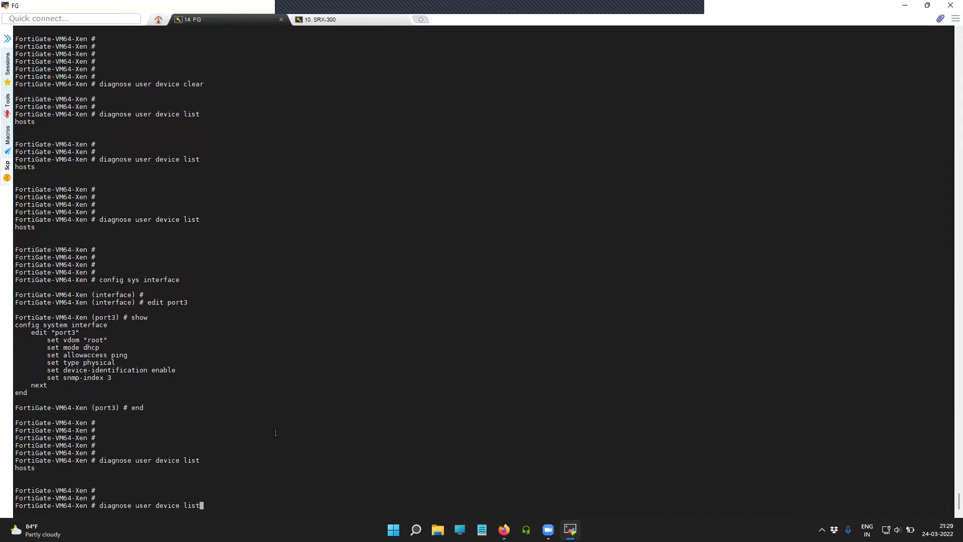
{"action": "key", "text": "Return"}
{"action": "key", "text": "Return"}
{"action": "key", "text": "Return"}
{"action": "key", "text": "Return"}
{"action": "key", "text": "Return"}
{"action": "key", "text": "Return"}
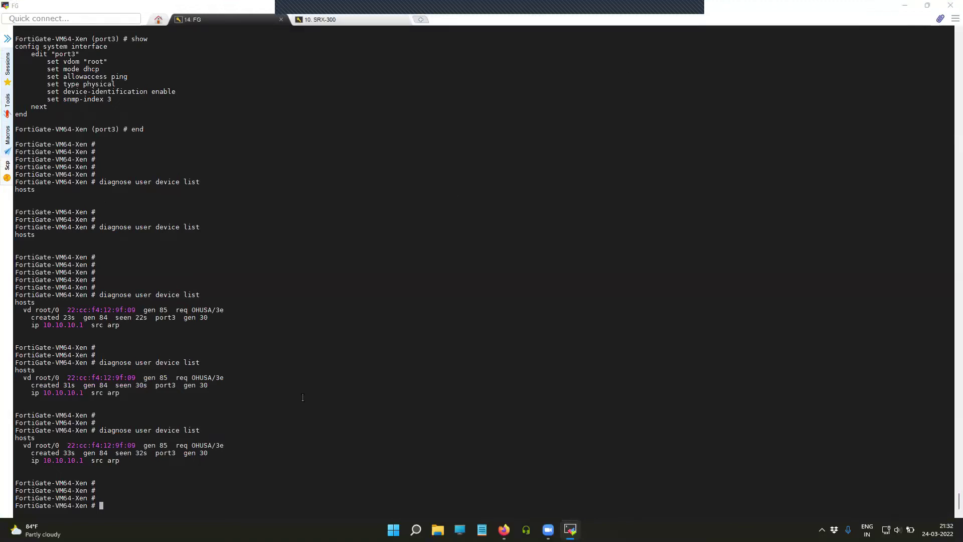
Rerun the device list and highlight the new host entry 10.10.10.1 on port3
{"action": "key", "text": "Return"}
{"action": "key", "text": "Return"}
{"action": "key", "text": "Return"}
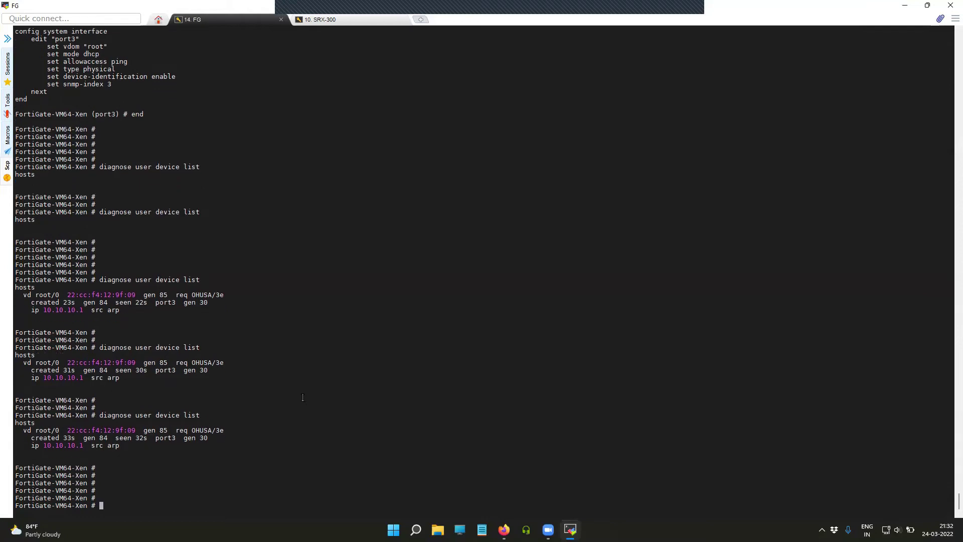
{"action": "key", "text": "Up"}
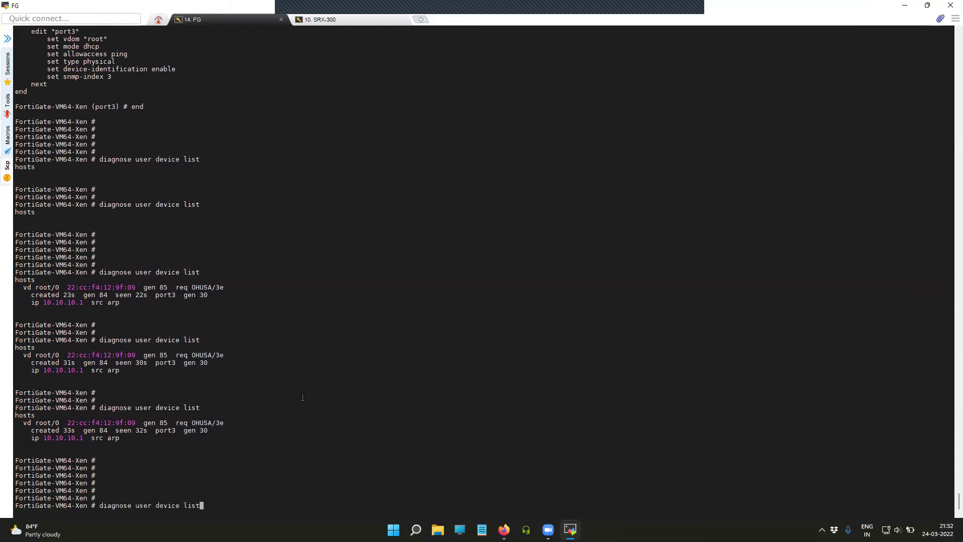
{"action": "key", "text": "Return"}
{"action": "key", "text": "Return"}
{"action": "key", "text": "Return"}
{"action": "key", "text": "Return"}
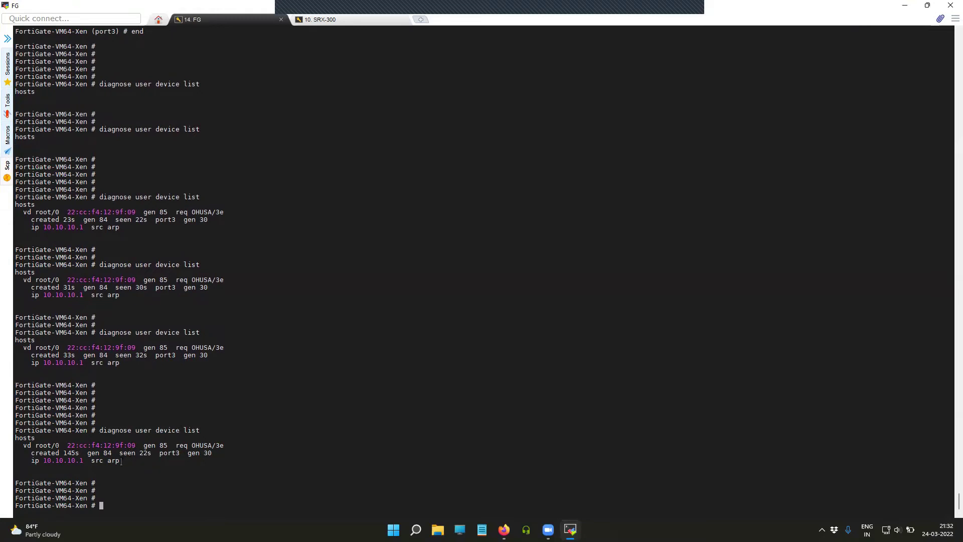
{"action": "left_click_drag", "start_coordinate": [121, 460], "coordinate": [17, 429]}
{"action": "left_click", "coordinate": [202, 448]}
Scroll back to highlight port3's device-identification enable setting in the earlier output
{"action": "scroll", "coordinate": [151, 366], "scroll_direction": "up", "scroll_amount": 9}
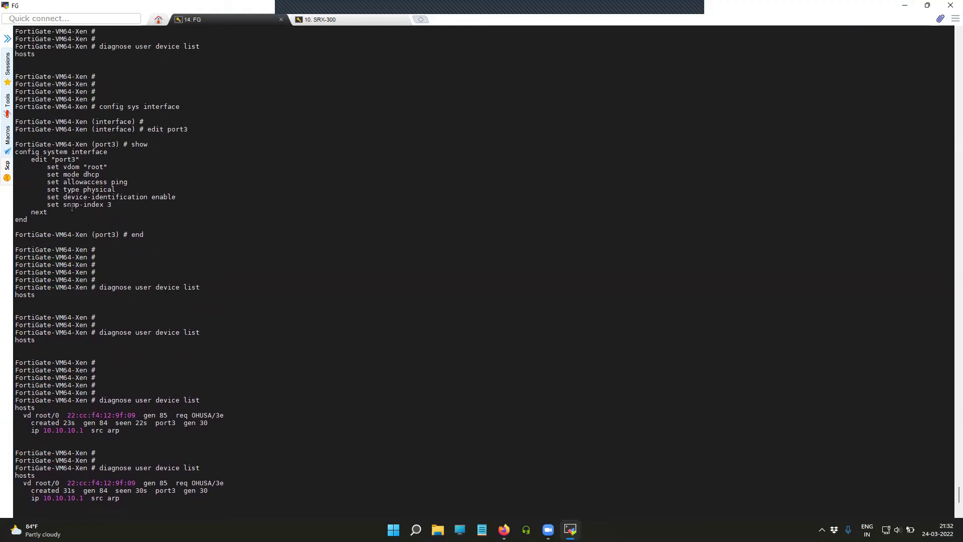
{"action": "left_click_drag", "start_coordinate": [64, 197], "coordinate": [175, 196]}
{"action": "scroll", "coordinate": [370, 270], "scroll_direction": "down", "scroll_amount": 9}
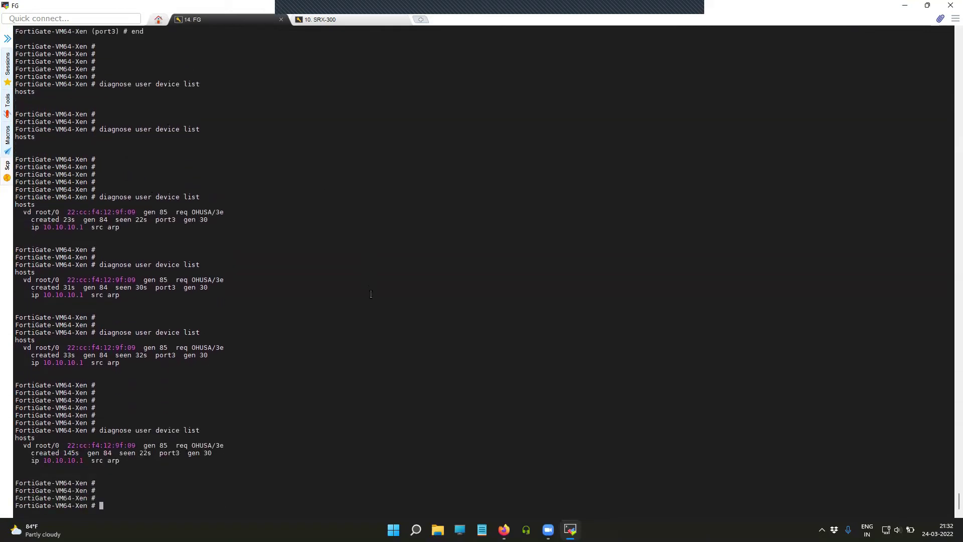
{"action": "key", "text": "Return"}
{"action": "key", "text": "Return"}
{"action": "key", "text": "Return"}
{"action": "key", "text": "Return"}
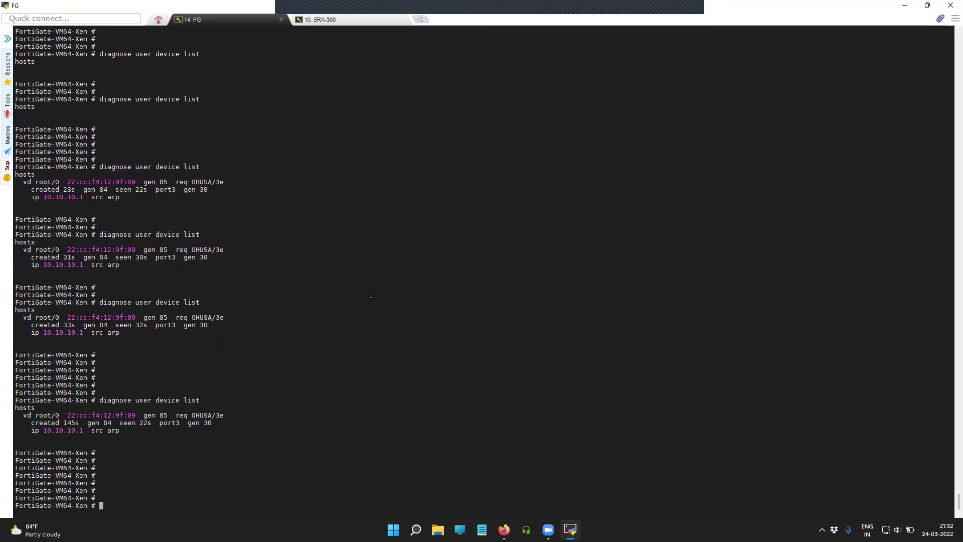
{"action": "key", "text": "Return"}
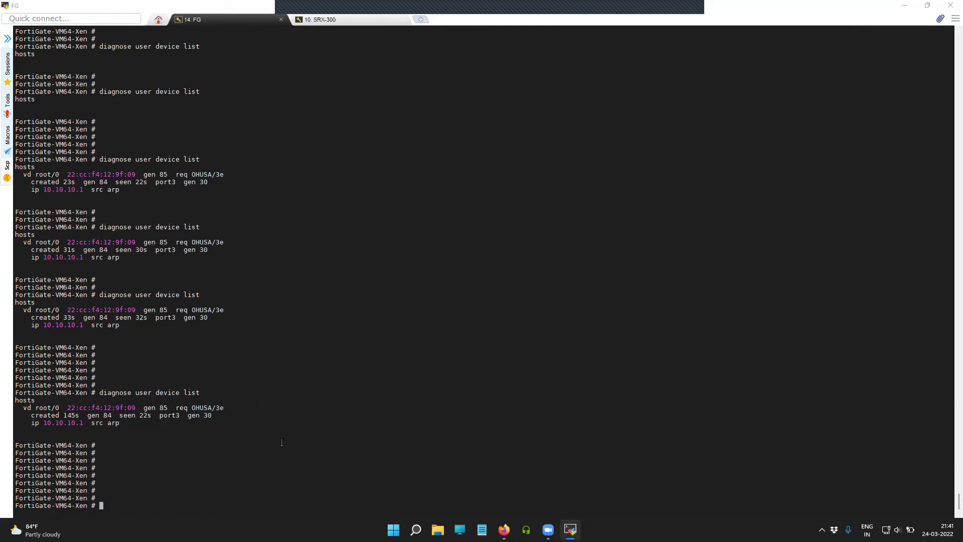
Enter 'config sys int', discard a misplaced lldp set, then 'edit port3' and show its config
{"action": "key", "text": "Return"}
{"action": "key", "text": "Return"}
{"action": "key", "text": "Return"}
{"action": "type", "text": "config sys "}
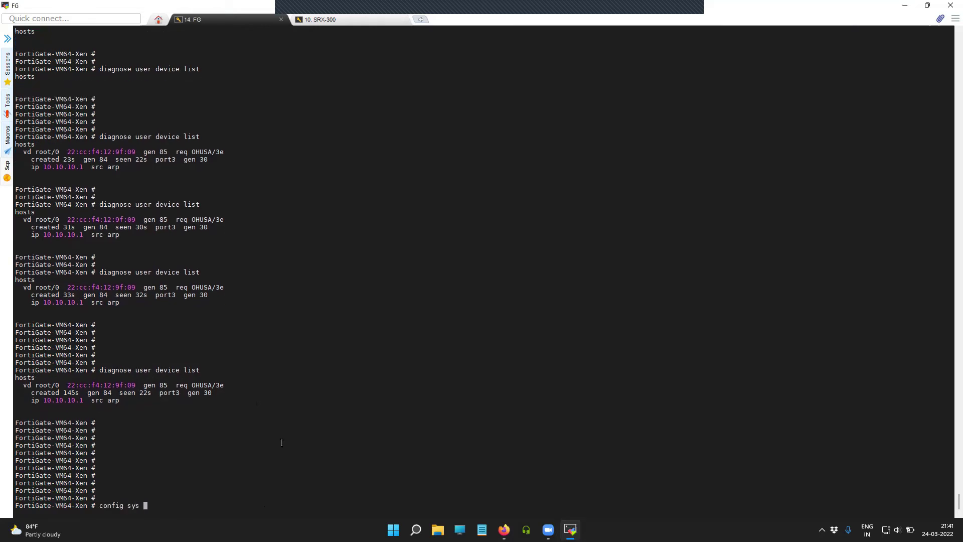
{"action": "type", "text": "int"}
{"action": "key", "text": "Return"}
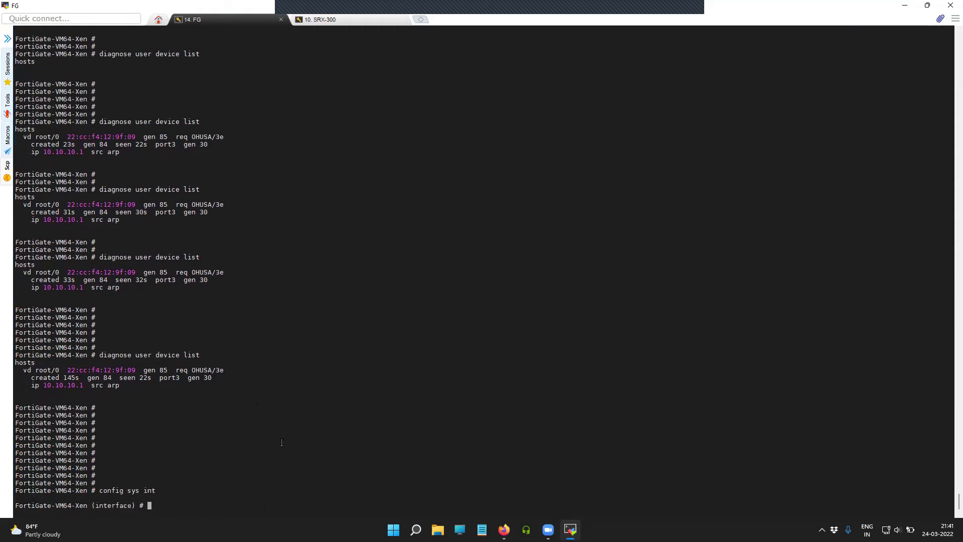
{"action": "type", "text": "set ll"}
{"action": "key", "text": "Tab"}
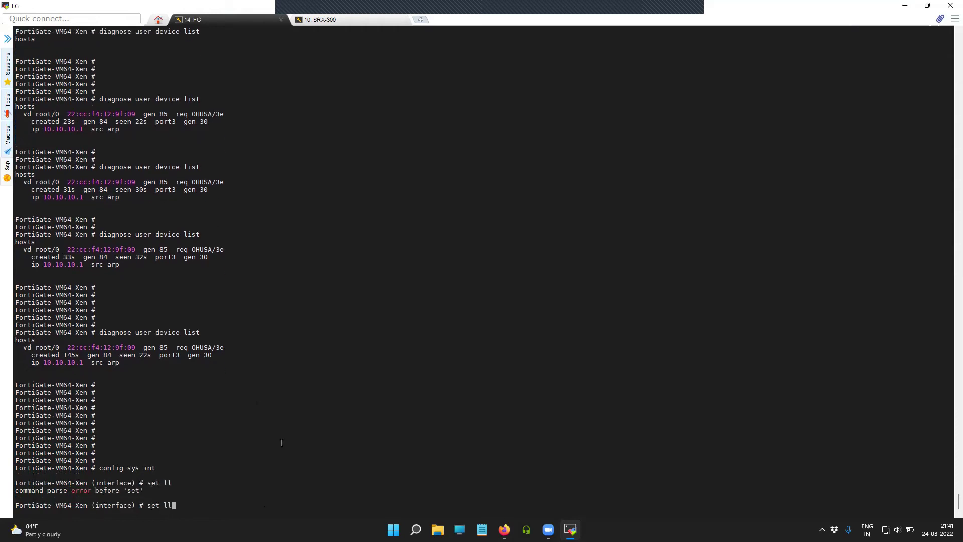
{"action": "key", "text": "BackSpace"}
{"action": "key", "text": "BackSpace"}
{"action": "key", "text": "BackSpace"}
{"action": "key", "text": "BackSpace"}
{"action": "key", "text": "BackSpace"}
{"action": "key", "text": "BackSpace"}
{"action": "type", "text": "edit port3"}
{"action": "key", "text": "Return"}
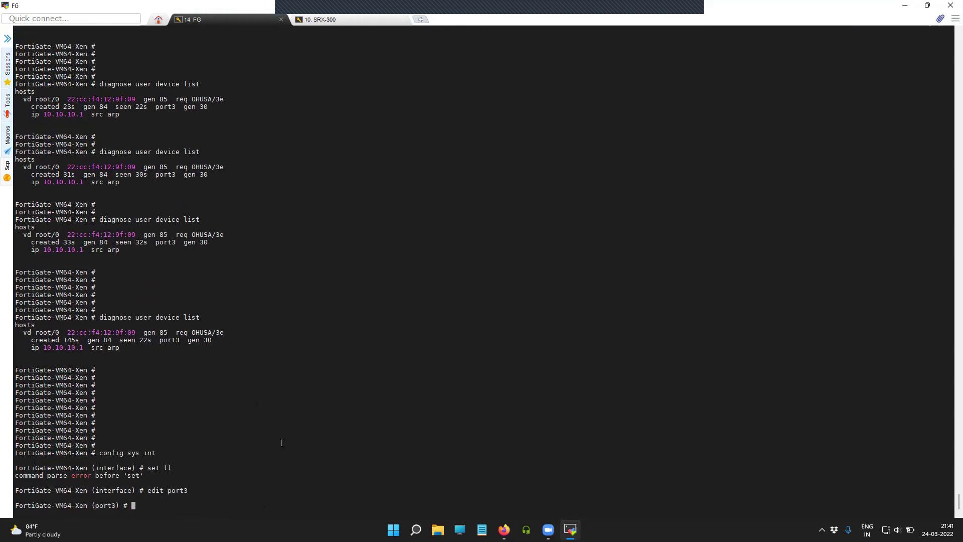
{"action": "key", "text": "Return"}
{"action": "type", "text": "sh"}
{"action": "key", "text": "Return"}
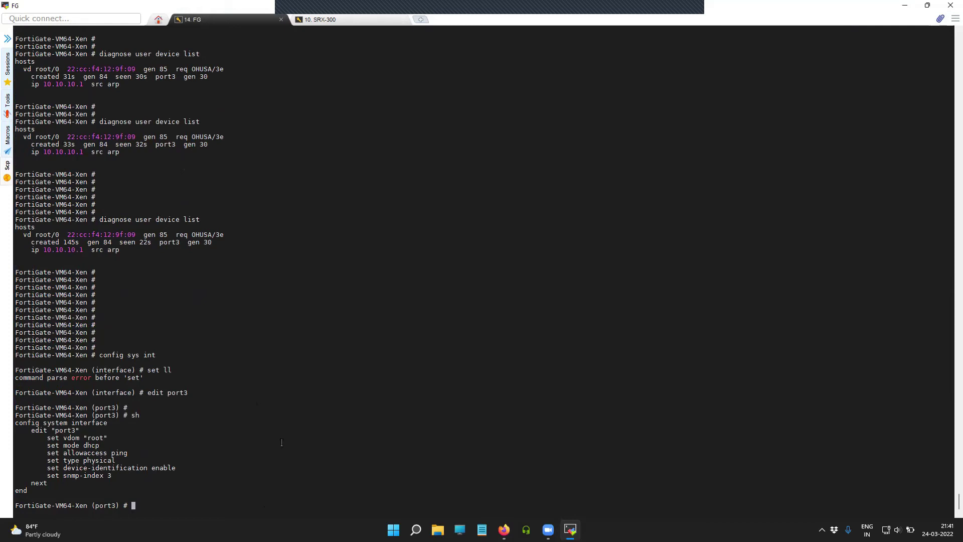
Run 'set lldp-reception enable' on port3 and exit with 'end'
{"action": "type", "text": "set ll"}
{"action": "key", "text": "Tab"}
{"action": "type", "text": "en"}
{"action": "key", "text": "Tab"}
{"action": "key", "text": "Return"}
{"action": "type", "text": "end"}
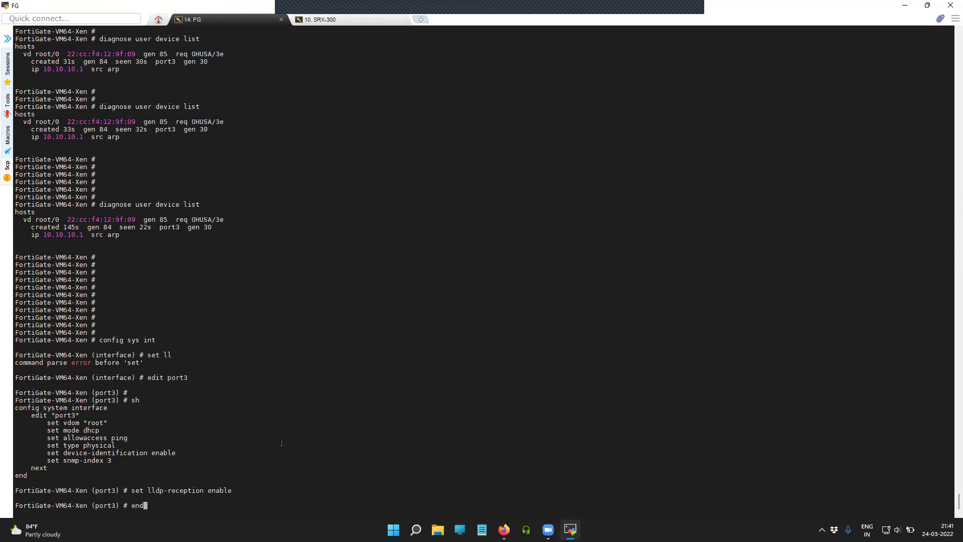
{"action": "key", "text": "Return"}
{"action": "key", "text": "Return"}
{"action": "key", "text": "Return"}
{"action": "key", "text": "Return"}
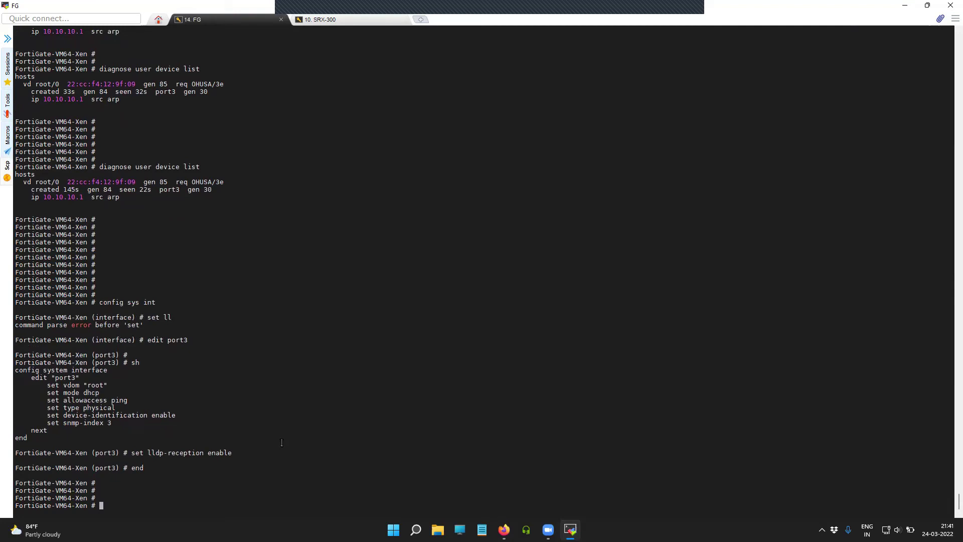
{"action": "type", "text": "config sys global"}
{"action": "key", "text": "Return"}
{"action": "type", "text": "set "}
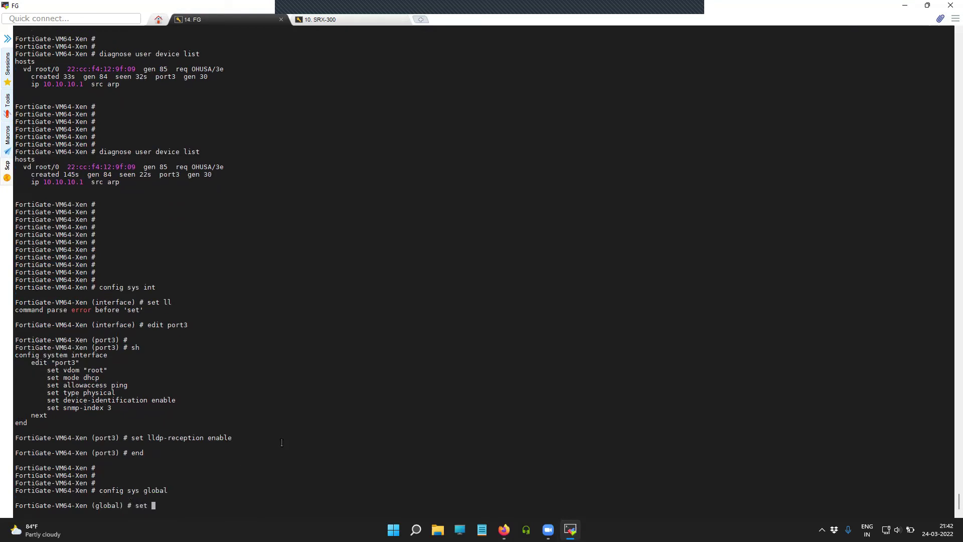
{"action": "type", "text": "lldp-reception en"}
{"action": "key", "text": "Tab"}
{"action": "key", "text": "BackSpace"}
{"action": "key", "text": "BackSpace"}
{"action": "key", "text": "BackSpace"}
{"action": "key", "text": "BackSpace"}
{"action": "key", "text": "BackSpace"}
{"action": "key", "text": "BackSpace"}
{"action": "key", "text": "BackSpace"}
{"action": "key", "text": "BackSpace"}
{"action": "key", "text": "BackSpace"}
{"action": "key", "text": "BackSpace"}
{"action": "key", "text": "BackSpace"}
{"action": "key", "text": "BackSpace"}
{"action": "key", "text": "BackSpace"}
{"action": "key", "text": "BackSpace"}
{"action": "key", "text": "BackSpace"}
{"action": "key", "text": "BackSpace"}
{"action": "type", "text": "t"}
{"action": "key", "text": "Tab"}
{"action": "type", "text": "en"}
{"action": "key", "text": "Tab"}
{"action": "key", "text": "BackSpace"}
{"action": "key", "text": "BackSpace"}
{"action": "key", "text": "BackSpace"}
{"action": "key", "text": "BackSpace"}
{"action": "key", "text": "BackSpace"}
{"action": "key", "text": "BackSpace"}
{"action": "key", "text": "BackSpace"}
{"action": "key", "text": "BackSpace"}
{"action": "key", "text": "BackSpace"}
{"action": "key", "text": "BackSpace"}
{"action": "key", "text": "BackSpace"}
{"action": "key", "text": "BackSpace"}
{"action": "key", "text": "BackSpace"}
{"action": "key", "text": "BackSpace"}
{"action": "key", "text": "BackSpace"}
{"action": "key", "text": "BackSpace"}
{"action": "key", "text": "BackSpace"}
{"action": "key", "text": "BackSpace"}
{"action": "key", "text": "BackSpace"}
{"action": "key", "text": "BackSpace"}
{"action": "type", "text": "end"}
{"action": "key", "text": "Return"}
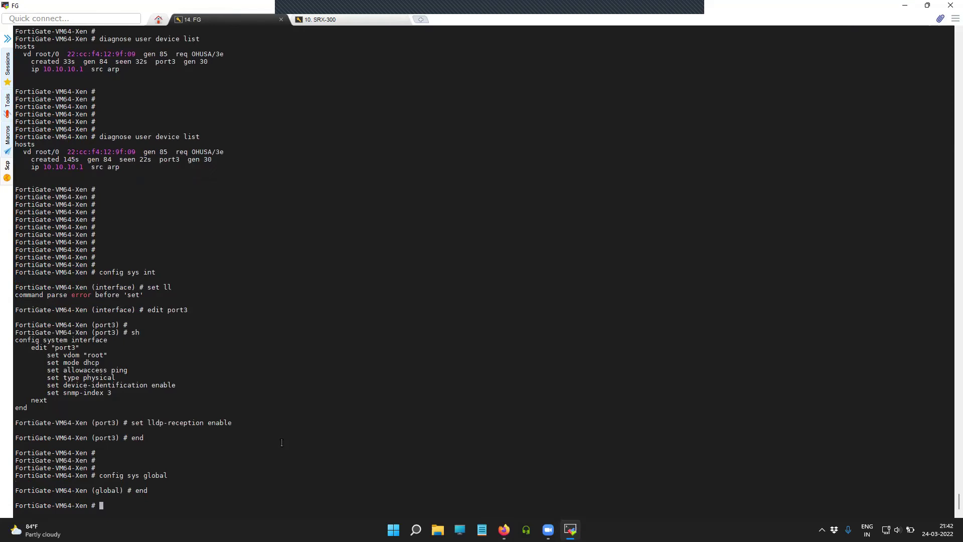
{"action": "key", "text": "Return"}
{"action": "key", "text": "Return"}
{"action": "key", "text": "Return"}
{"action": "key", "text": "Return"}
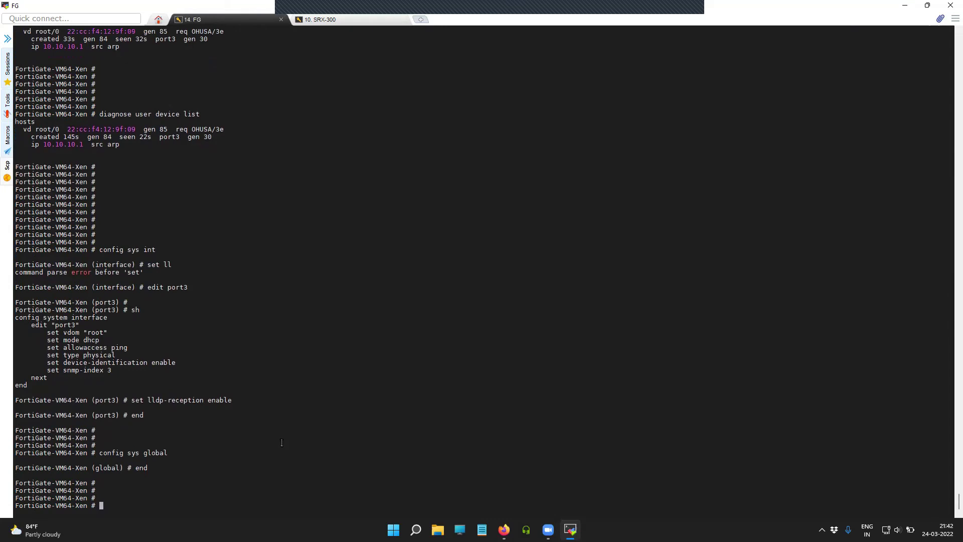
{"action": "type", "text": "di"}
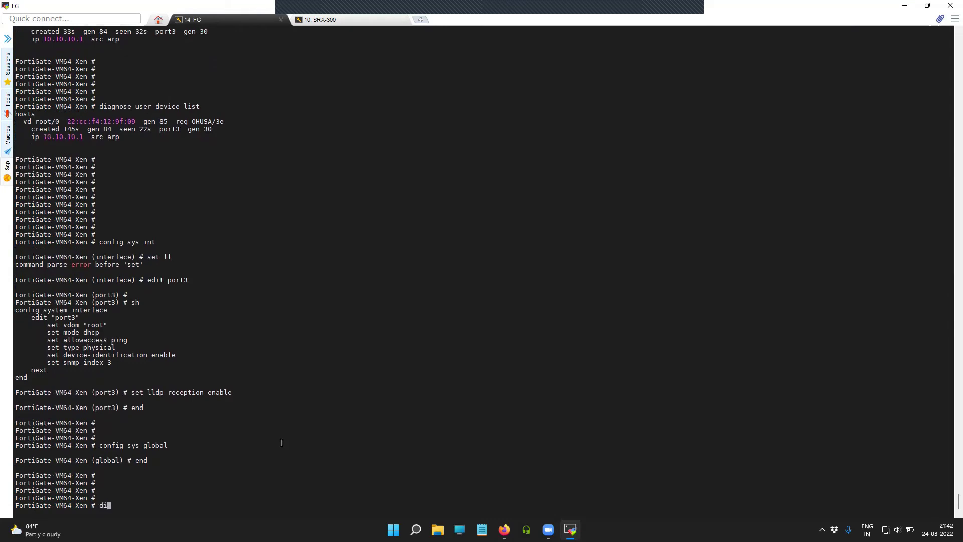
{"action": "type", "text": "agnose user device list"}
Run 'diagnose user device list' and mark the earlier empty output for comparison
{"action": "key", "text": "Return"}
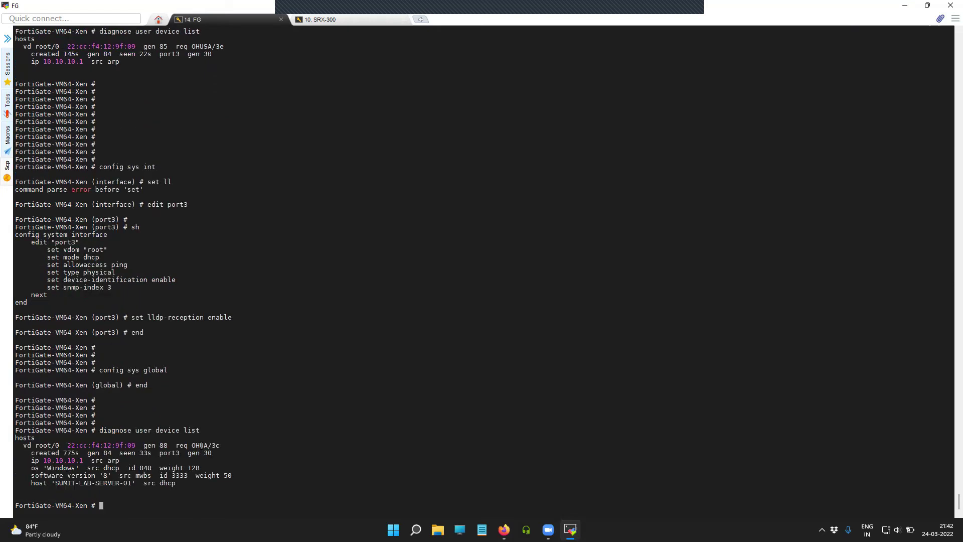
{"action": "scroll", "coordinate": [203, 443], "scroll_direction": "up", "scroll_amount": 1}
{"action": "scroll", "coordinate": [203, 443], "scroll_direction": "up", "scroll_amount": 2}
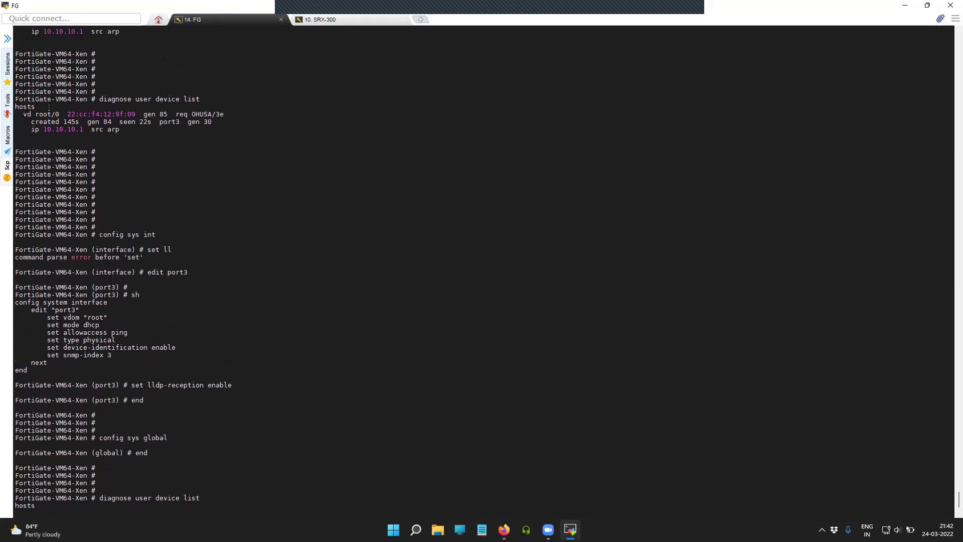
{"action": "left_click_drag", "start_coordinate": [100, 99], "coordinate": [166, 147]}
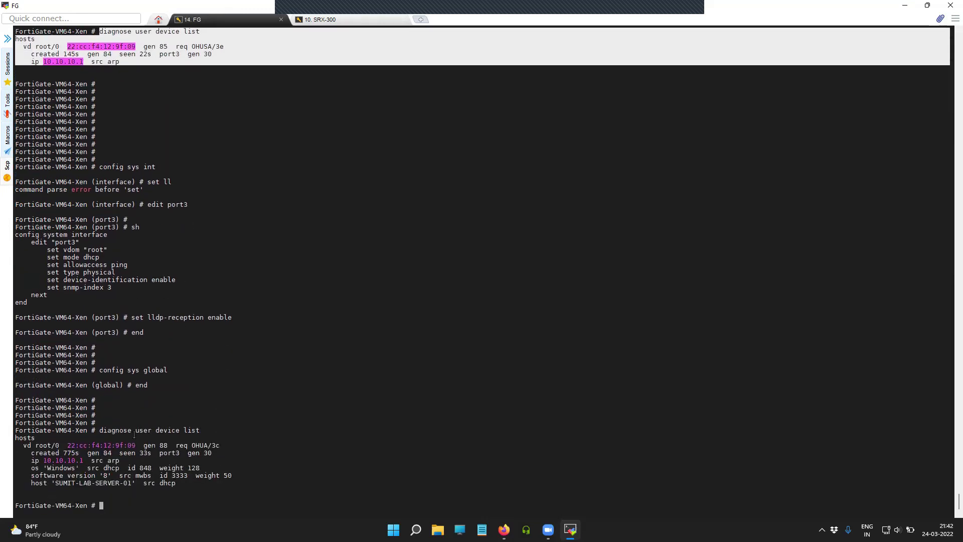
{"action": "left_click_drag", "start_coordinate": [15, 430], "coordinate": [158, 489]}
{"action": "left_click", "coordinate": [167, 464]}
Highlight port3 and the new Windows host block for SUMIT-LAB-SERVER-01 at 10.10.10.1
{"action": "double_click", "coordinate": [169, 453]}
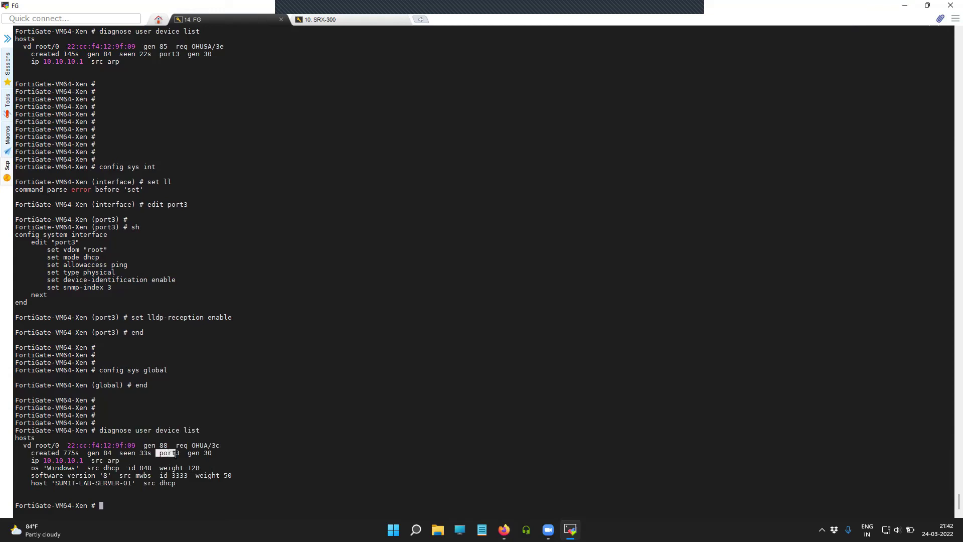
{"action": "scroll", "coordinate": [191, 199], "scroll_direction": "up", "scroll_amount": 1}
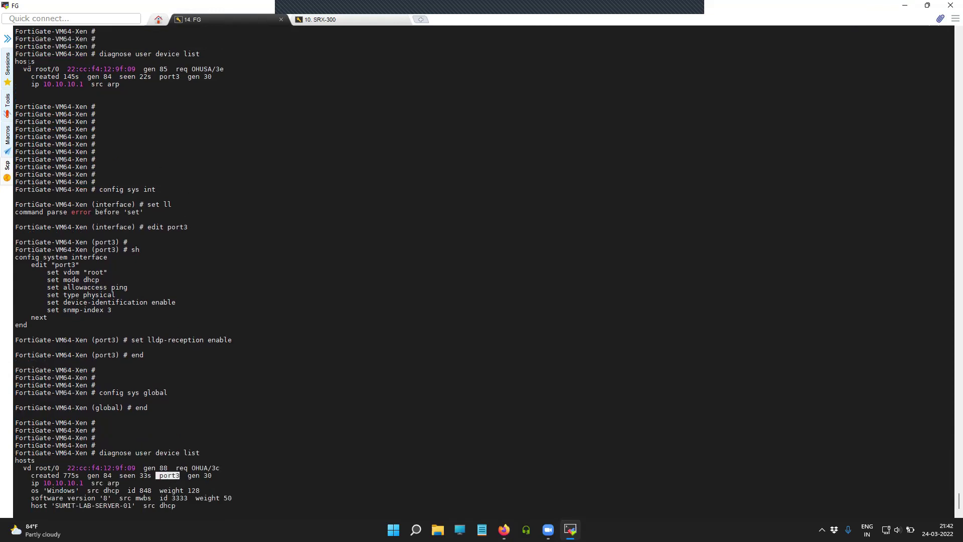
{"action": "left_click_drag", "start_coordinate": [16, 54], "coordinate": [110, 96]}
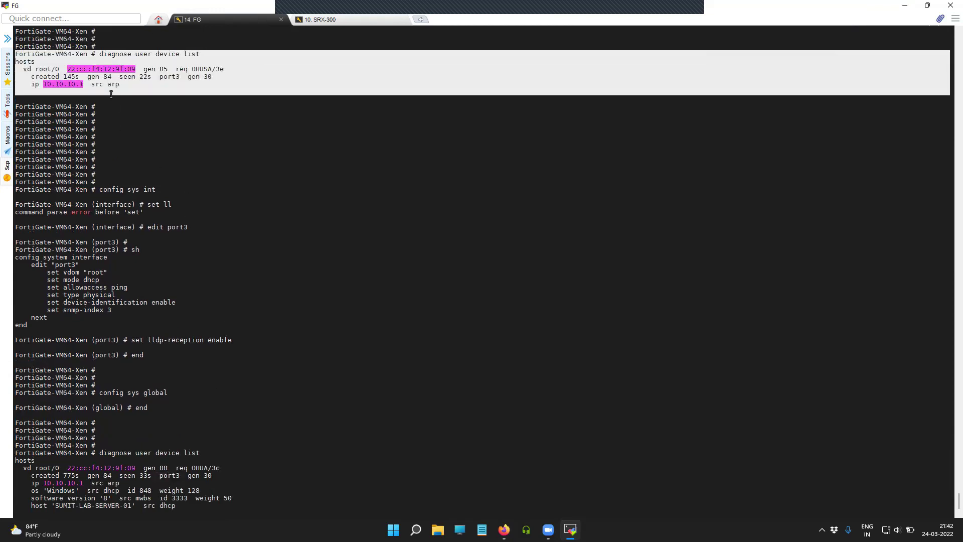
{"action": "scroll", "coordinate": [42, 453], "scroll_direction": "down", "scroll_amount": 1}
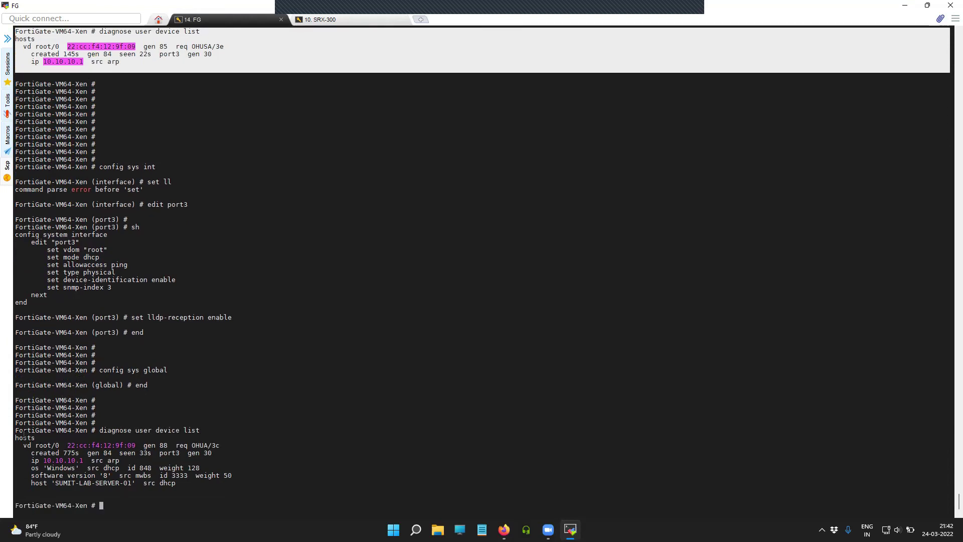
{"action": "left_click_drag", "start_coordinate": [16, 430], "coordinate": [128, 491]}
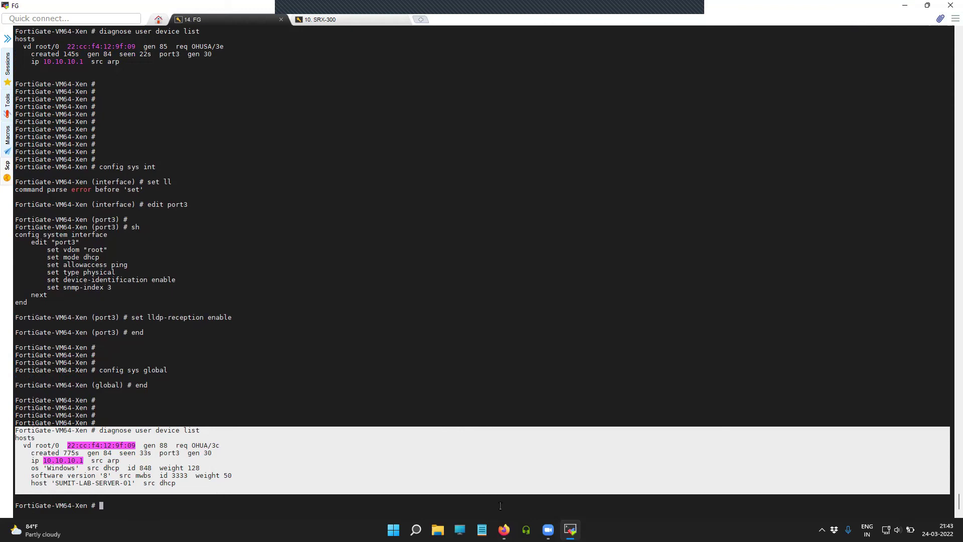
{"action": "mouse_move", "coordinate": [503, 529]}
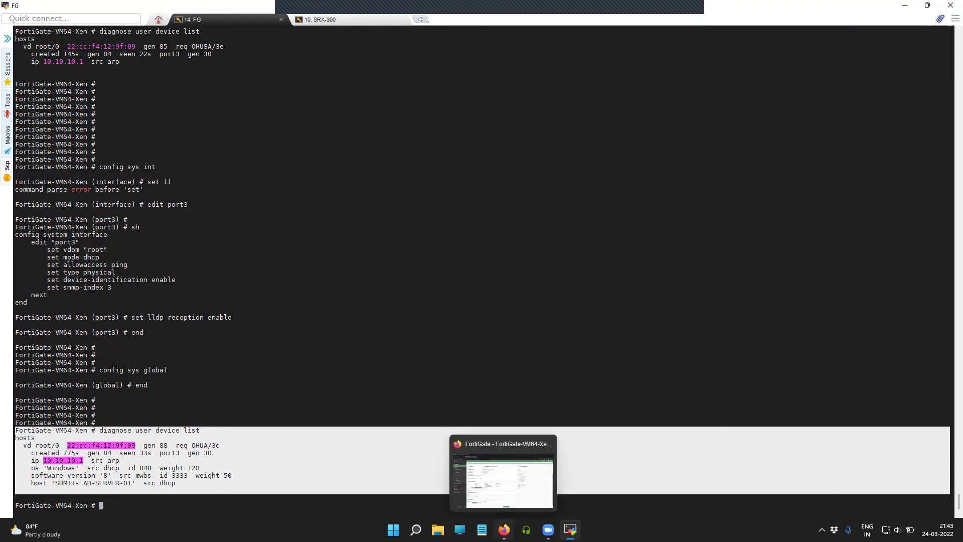
In the FortiGate web GUI, open port3's interface settings to check Receive LLDP and Device detection
{"action": "left_click", "coordinate": [504, 529]}
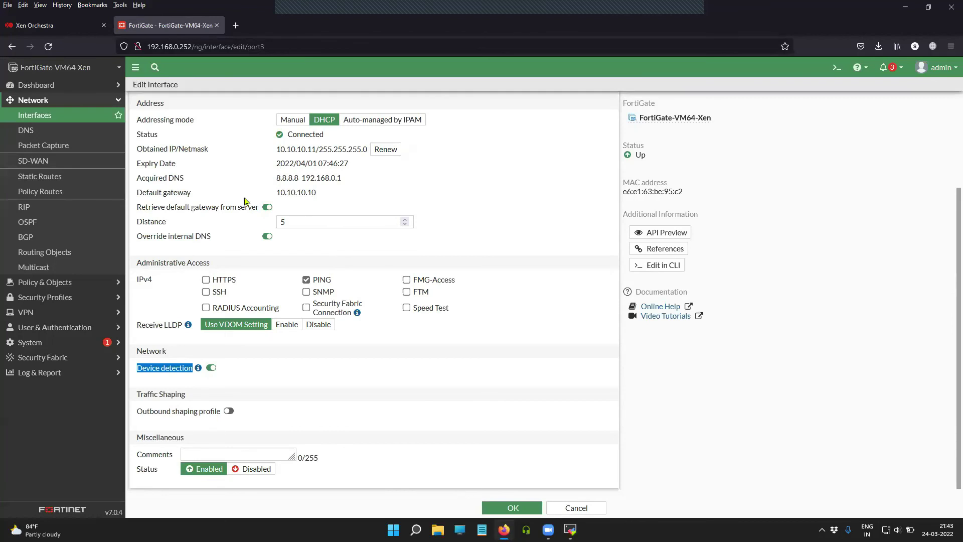
{"action": "scroll", "coordinate": [242, 251], "scroll_direction": "up", "scroll_amount": 3}
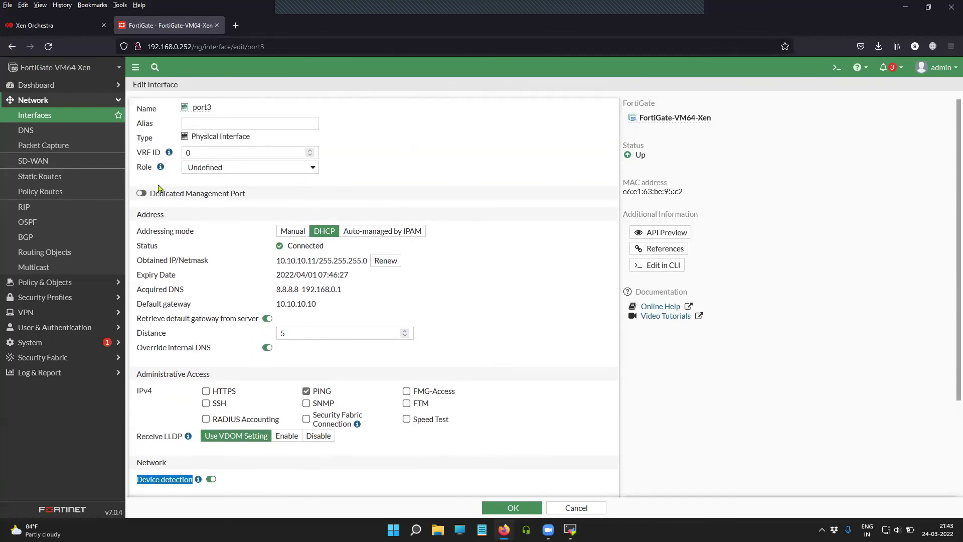
{"action": "left_click", "coordinate": [56, 117]}
{"action": "left_click", "coordinate": [168, 299]}
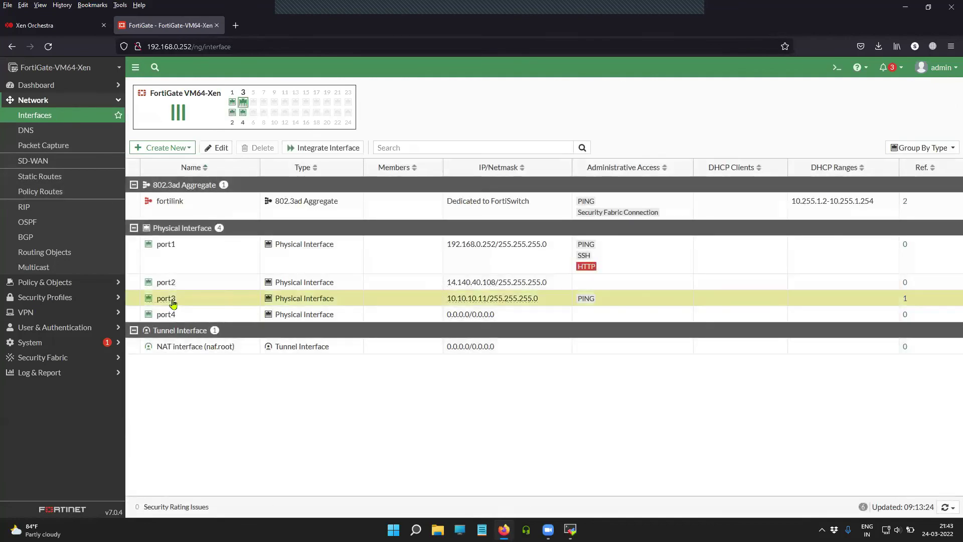
{"action": "left_click", "coordinate": [220, 151]}
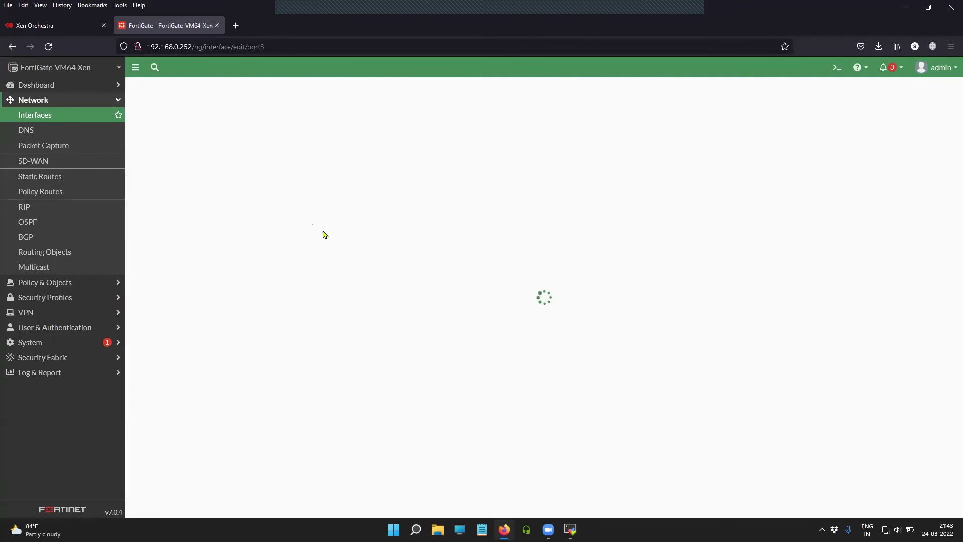
{"action": "scroll", "coordinate": [273, 358], "scroll_direction": "down", "scroll_amount": 2}
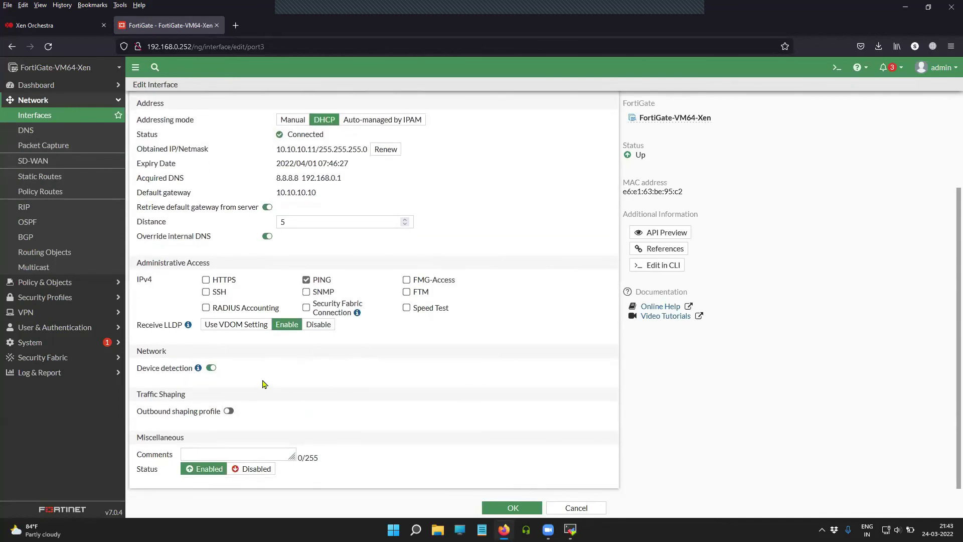
{"action": "scroll", "coordinate": [259, 381], "scroll_direction": "up", "scroll_amount": 2}
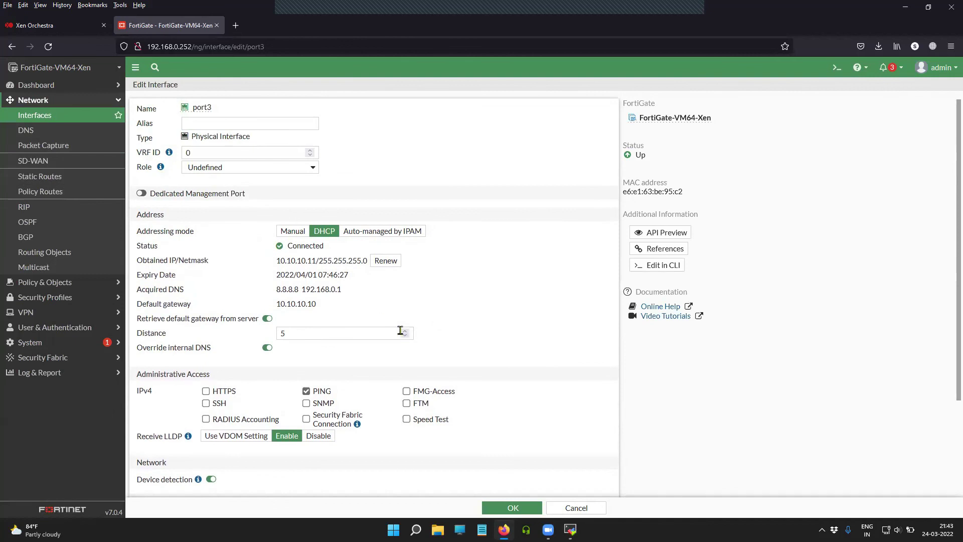
{"action": "left_click", "coordinate": [71, 102]}
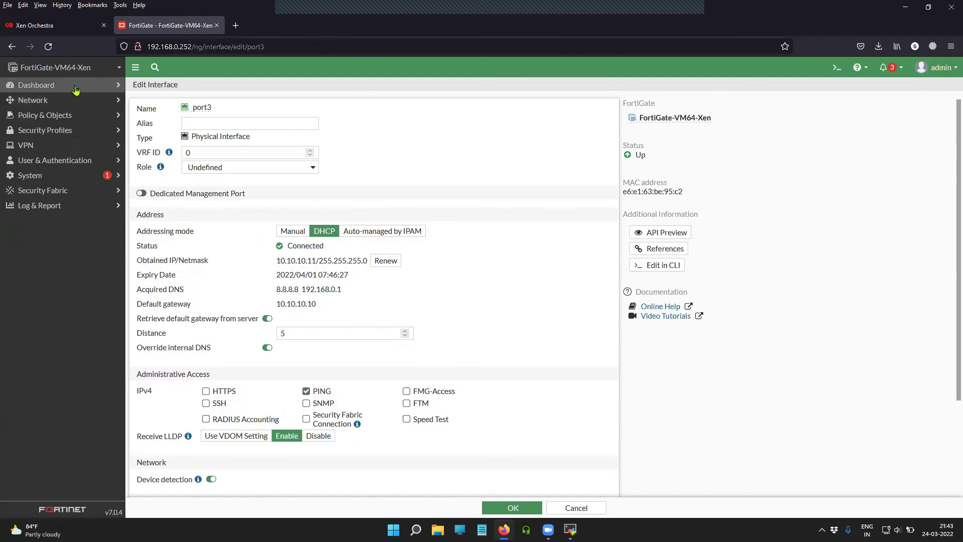
Leave port3's settings and open the Users & Devices dashboard
{"action": "double_click", "coordinate": [205, 107]}
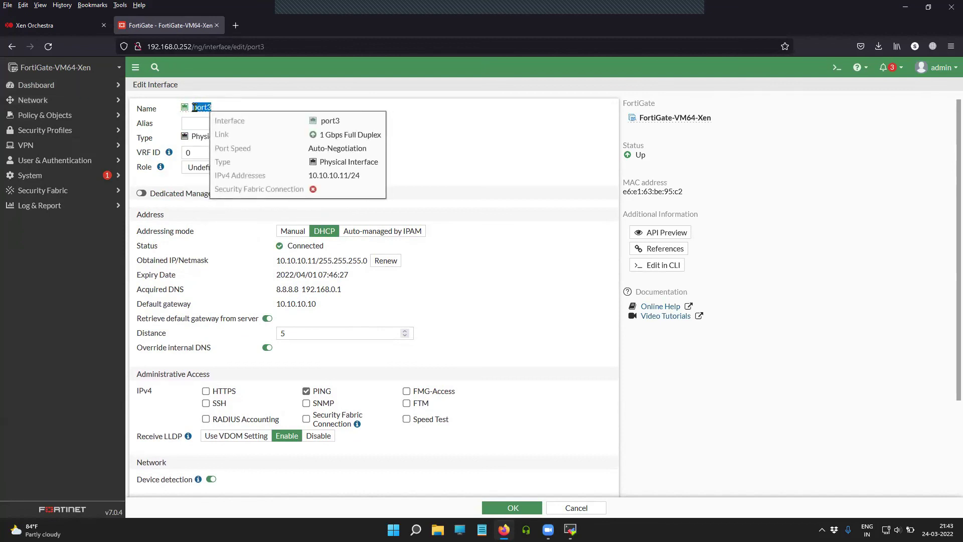
{"action": "left_click", "coordinate": [499, 169]}
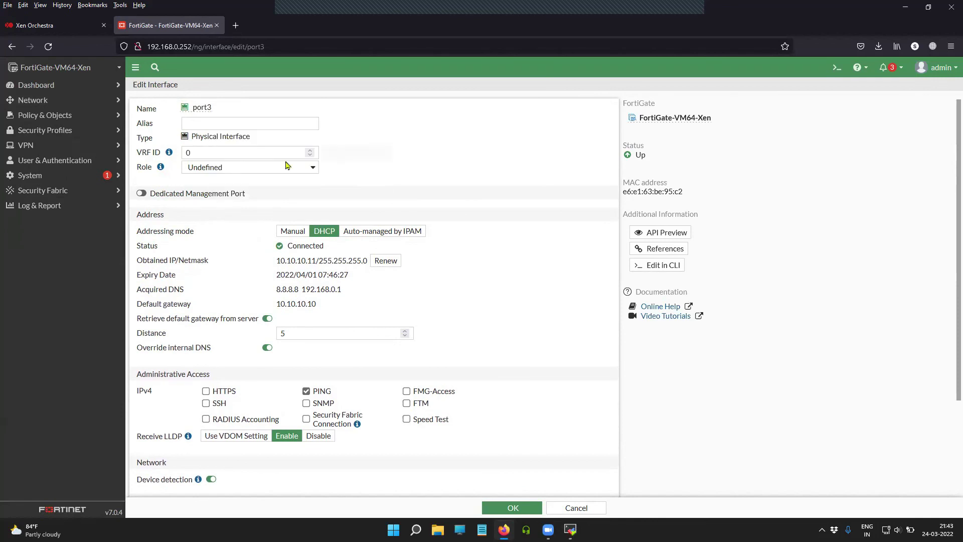
{"action": "left_click", "coordinate": [61, 89]}
{"action": "left_click", "coordinate": [63, 145]}
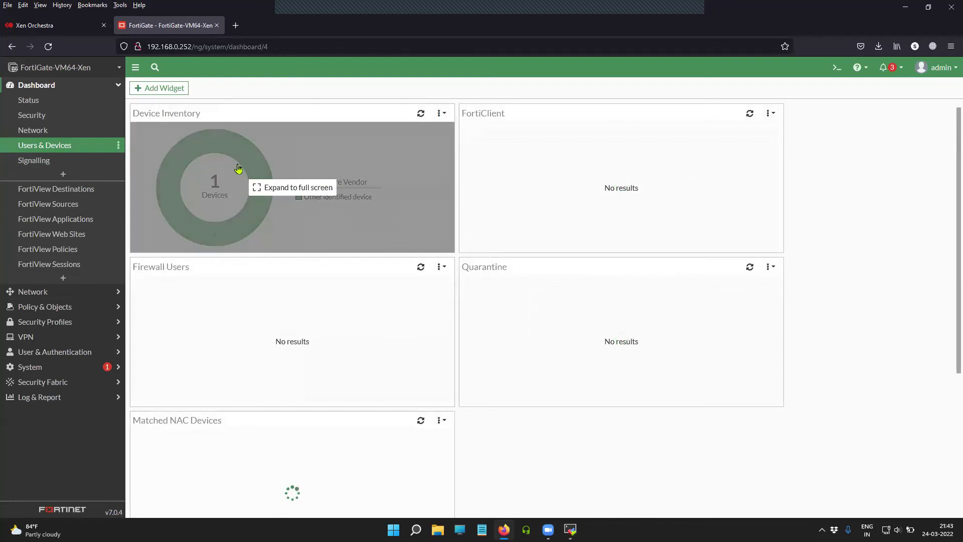
Expand Device Inventory full-screen and view SUMIT-LAB-SERVER-01's details (Windows, 10.10.10.1, port3)
{"action": "left_click", "coordinate": [258, 171]}
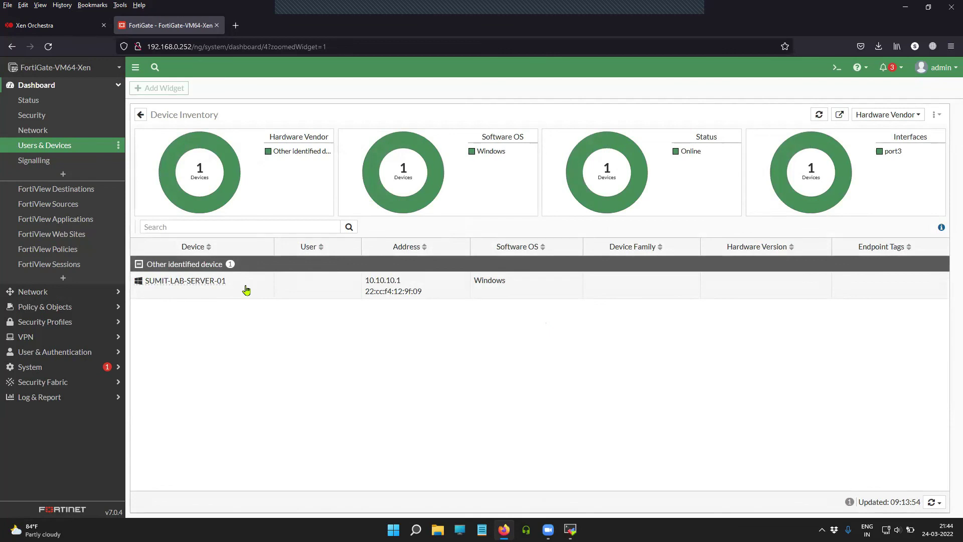
{"action": "left_click", "coordinate": [149, 290]}
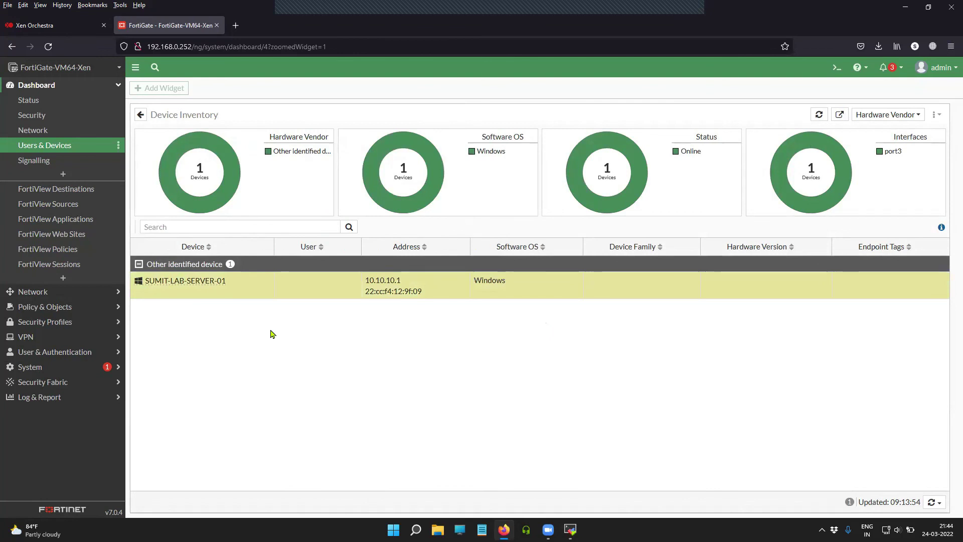